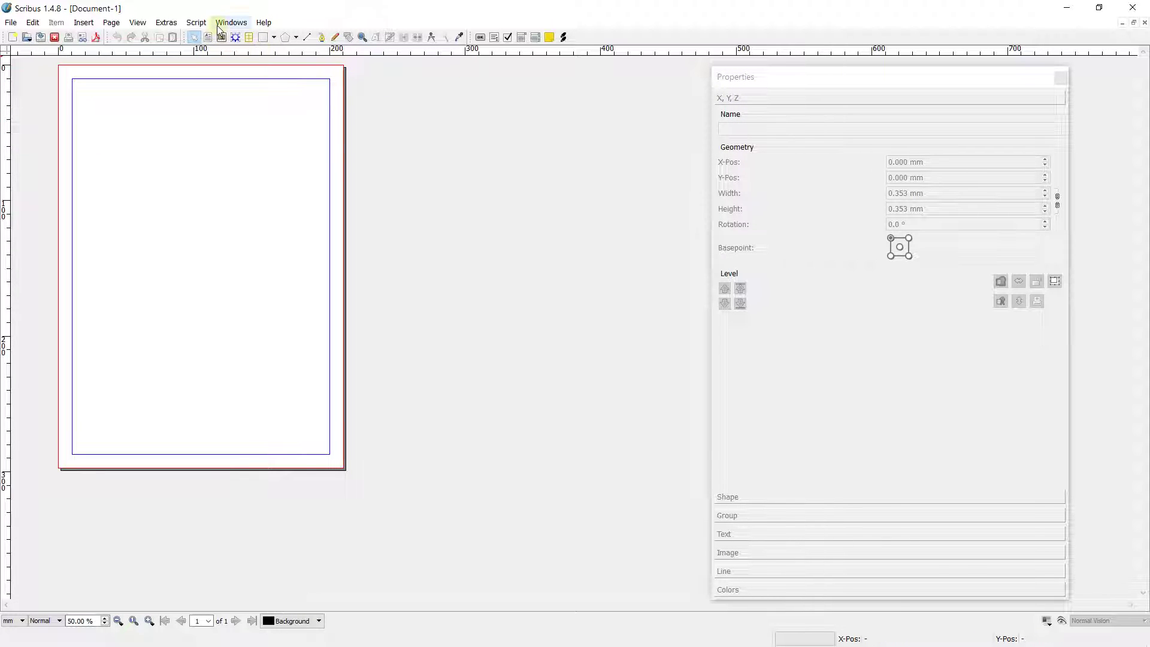
Hide and re-show the Properties panel, then view the empty page at 100%
click(150, 24)
mouse_move(232, 23)
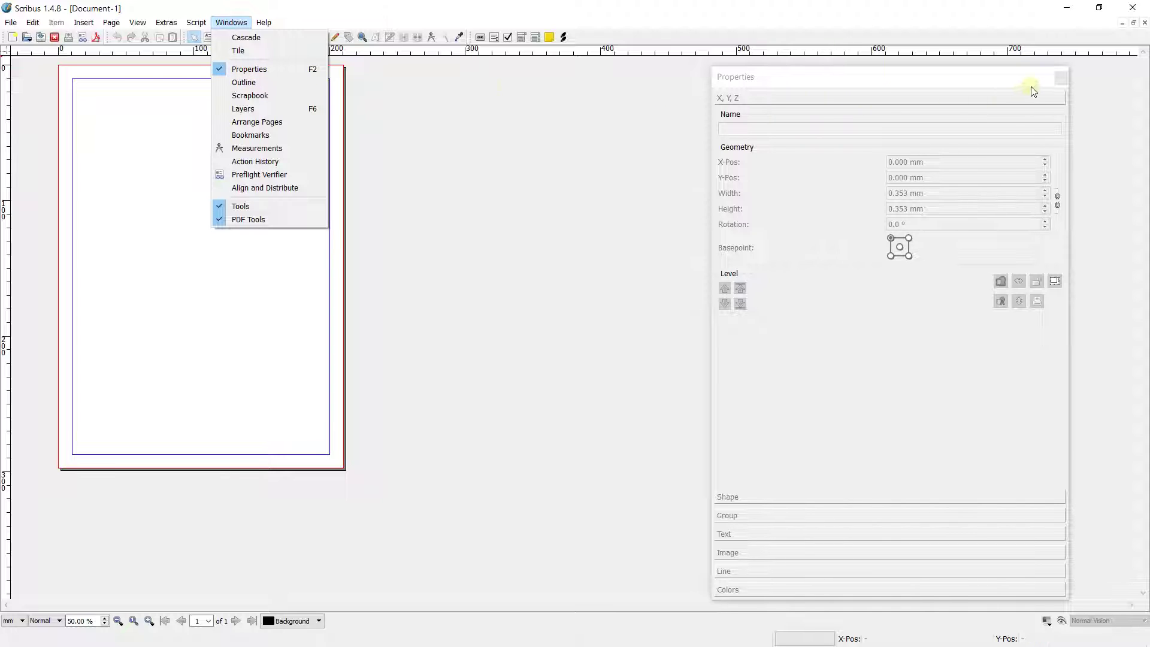
click(1058, 81)
click(1060, 78)
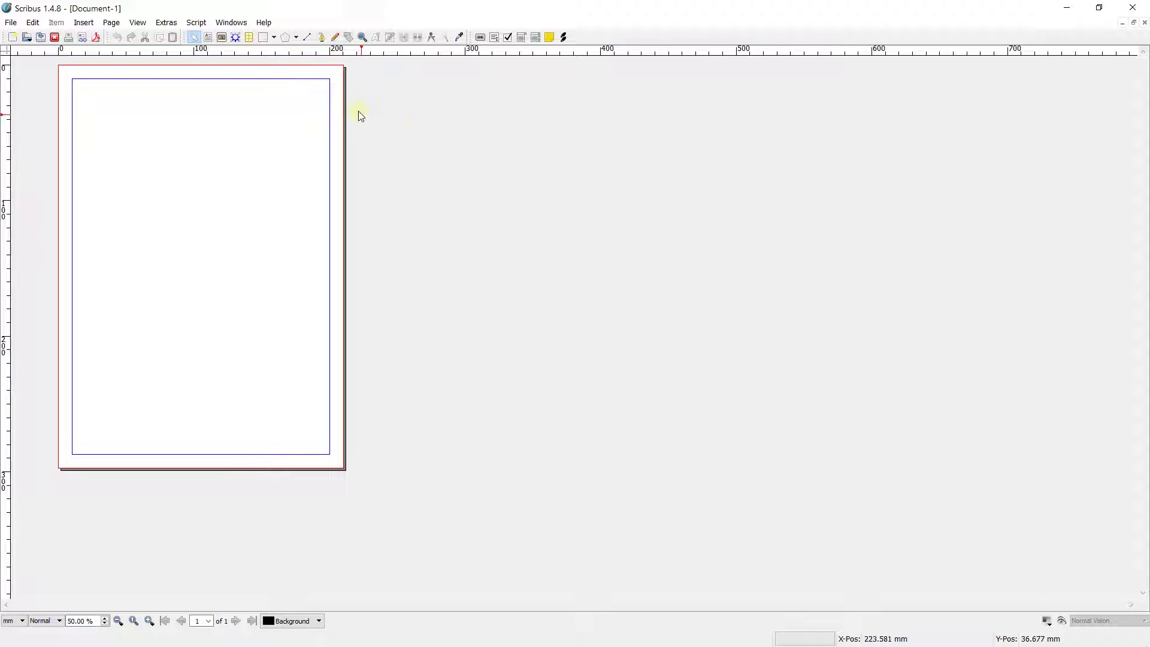
click(235, 24)
click(250, 70)
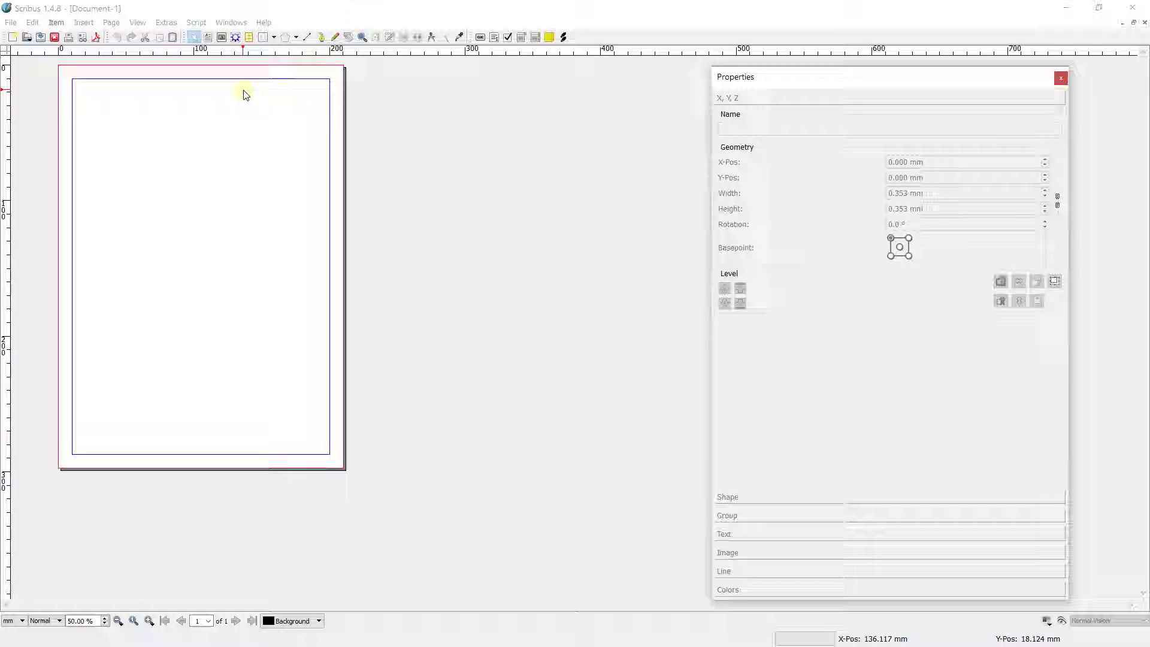
key(ctrl+1)
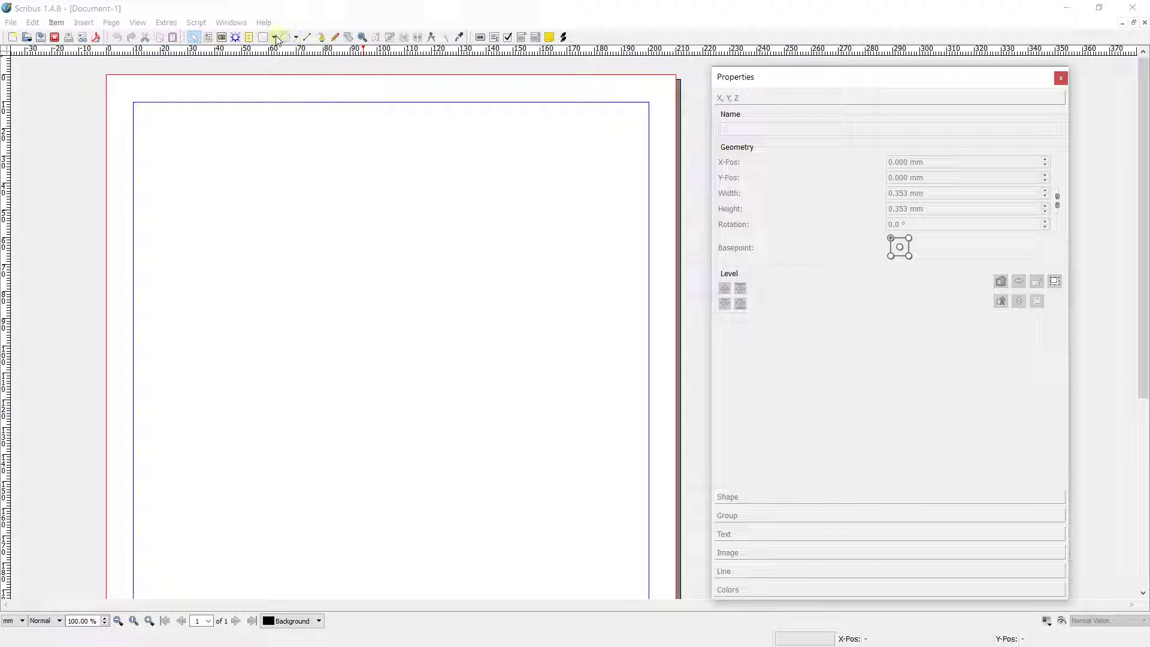
Draw a blue rectangle near the page's top left and check its 92 × 45.5 mm size
click(276, 37)
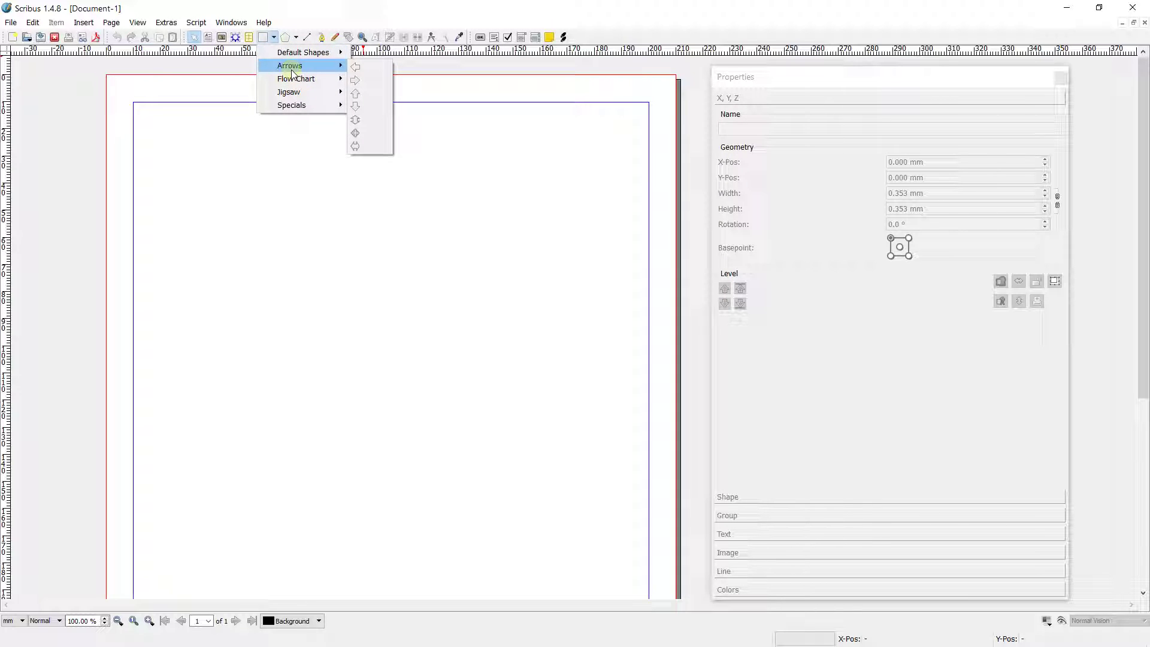
mouse_move(303, 52)
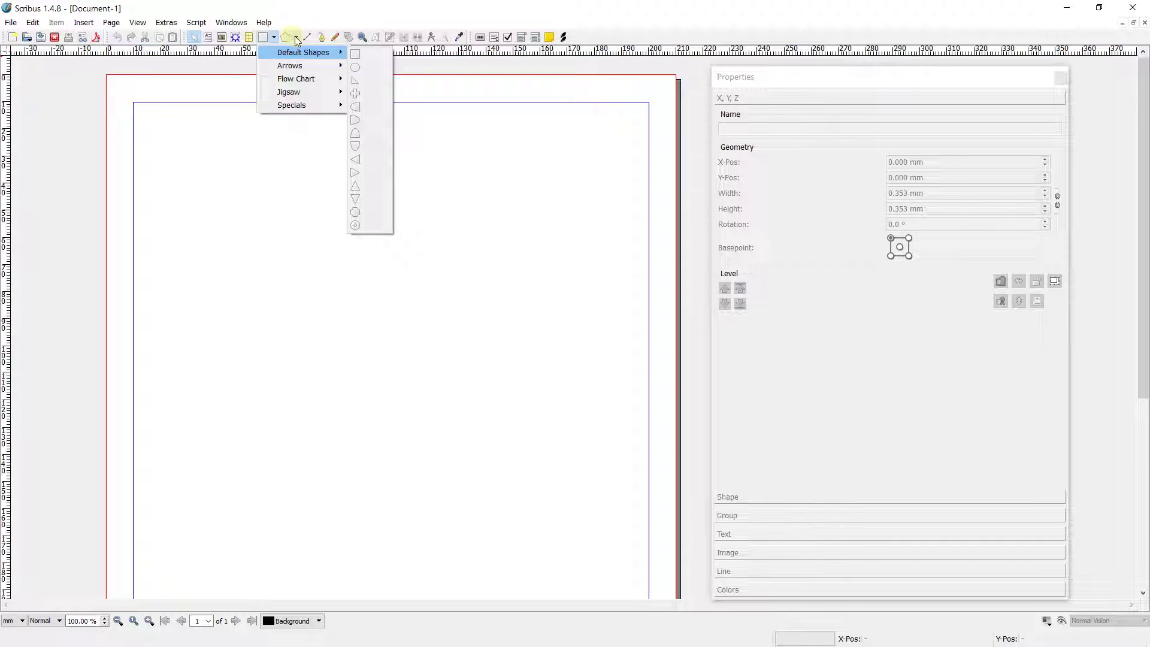
right_click(297, 41)
click(274, 38)
click(355, 54)
drag(188, 159, 437, 282)
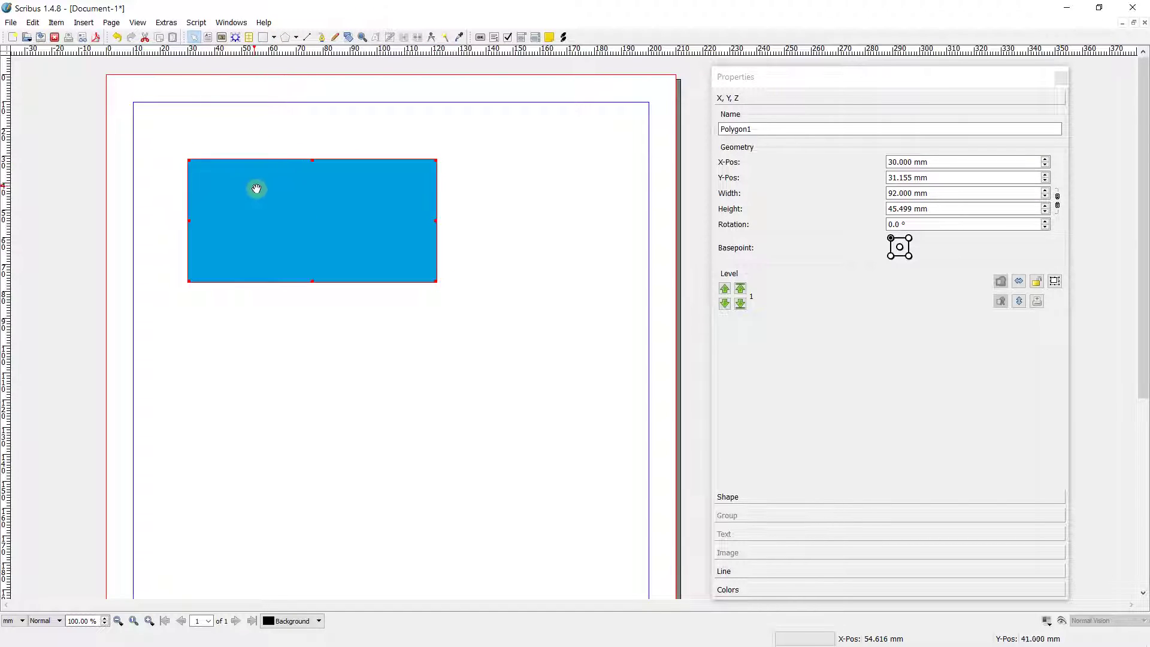
drag(326, 214, 364, 227)
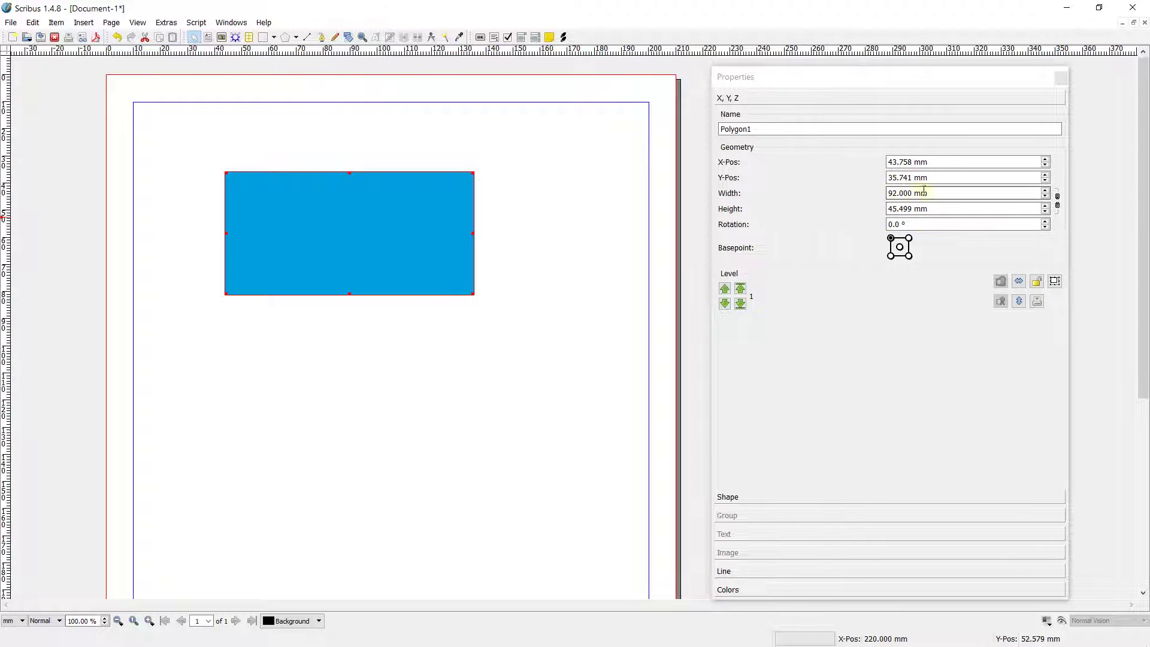
drag(954, 198, 802, 222)
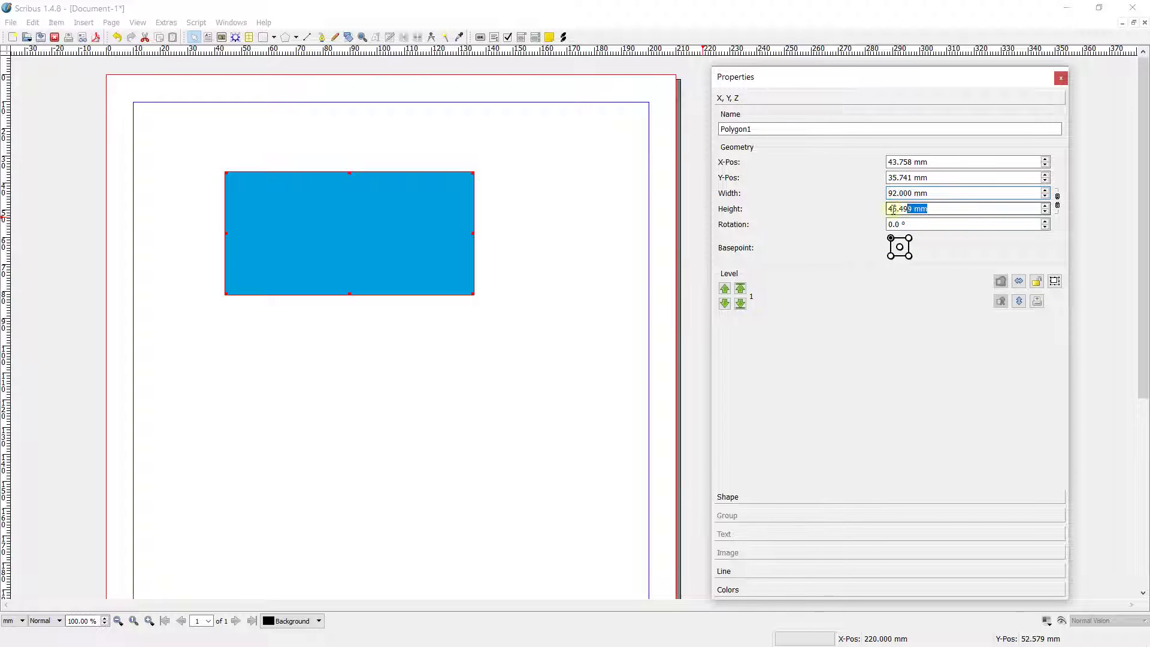
drag(942, 193, 878, 199)
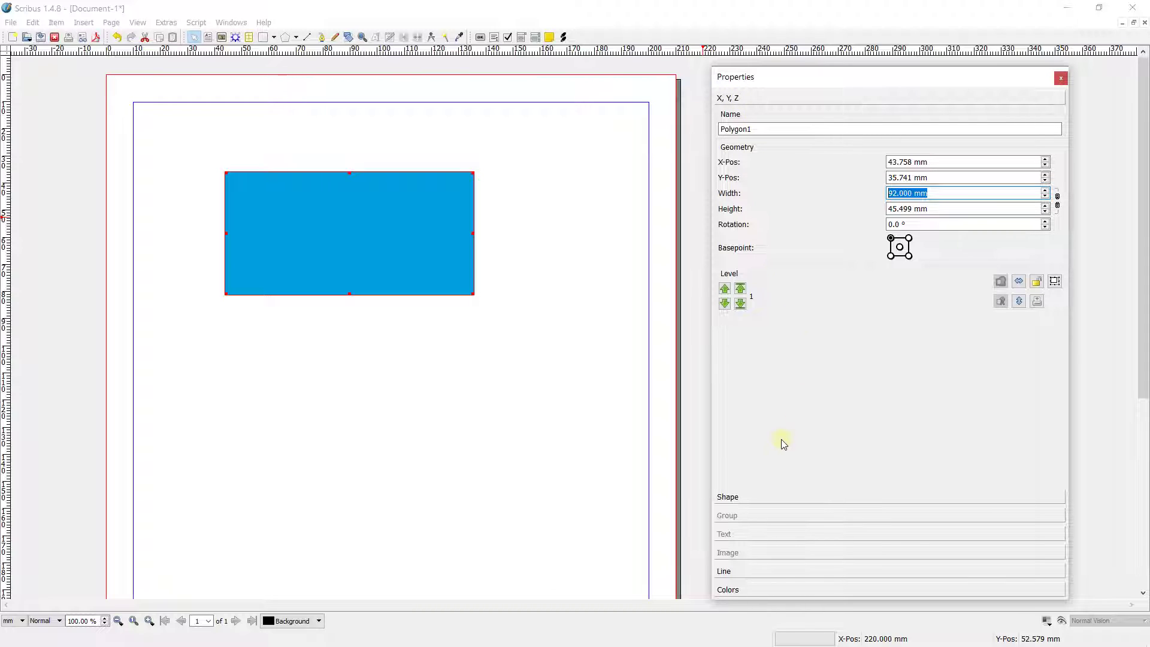
Try Black, then Red, then Yellow as the rectangle's fill colour
click(729, 590)
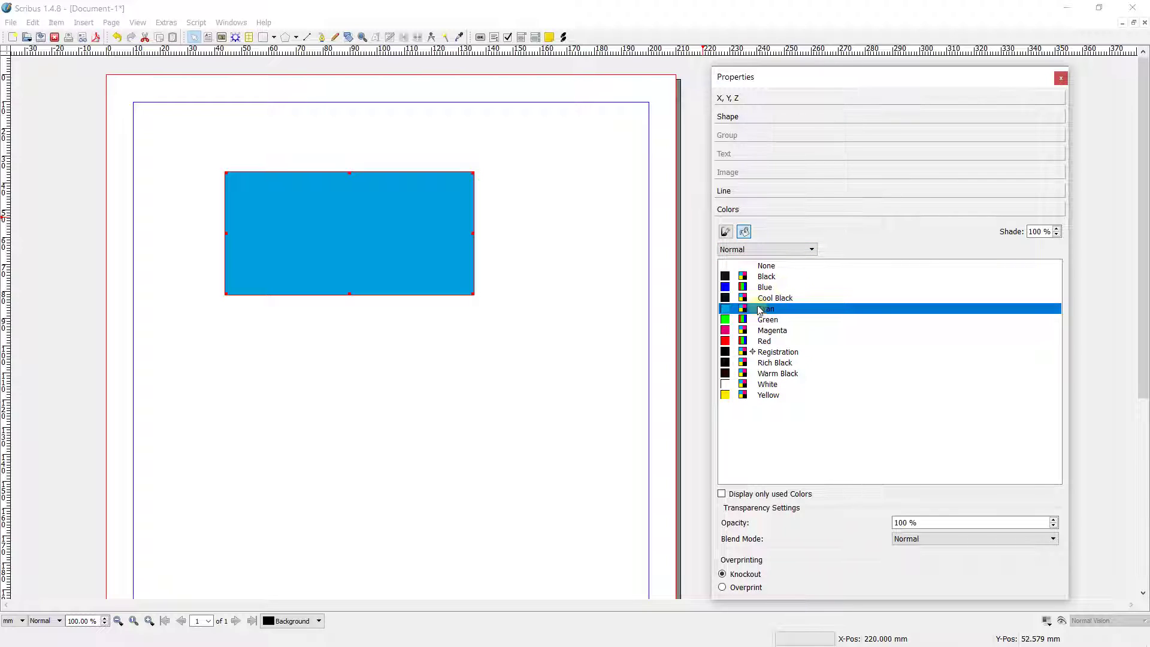
click(778, 250)
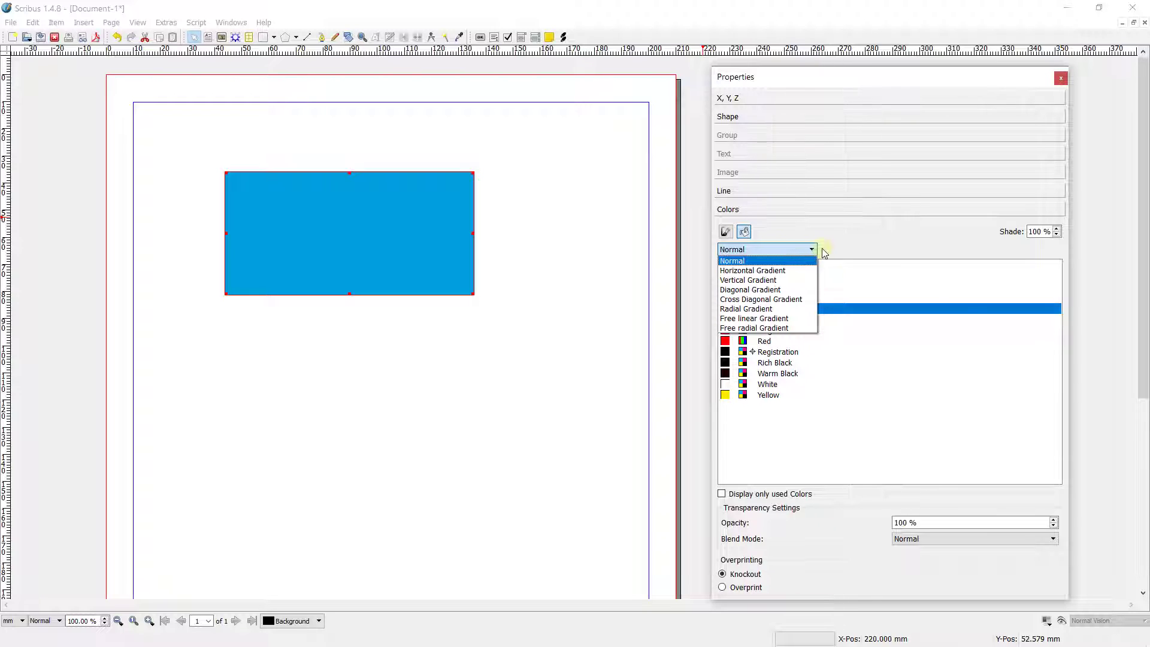
click(845, 276)
click(767, 298)
click(767, 319)
click(768, 330)
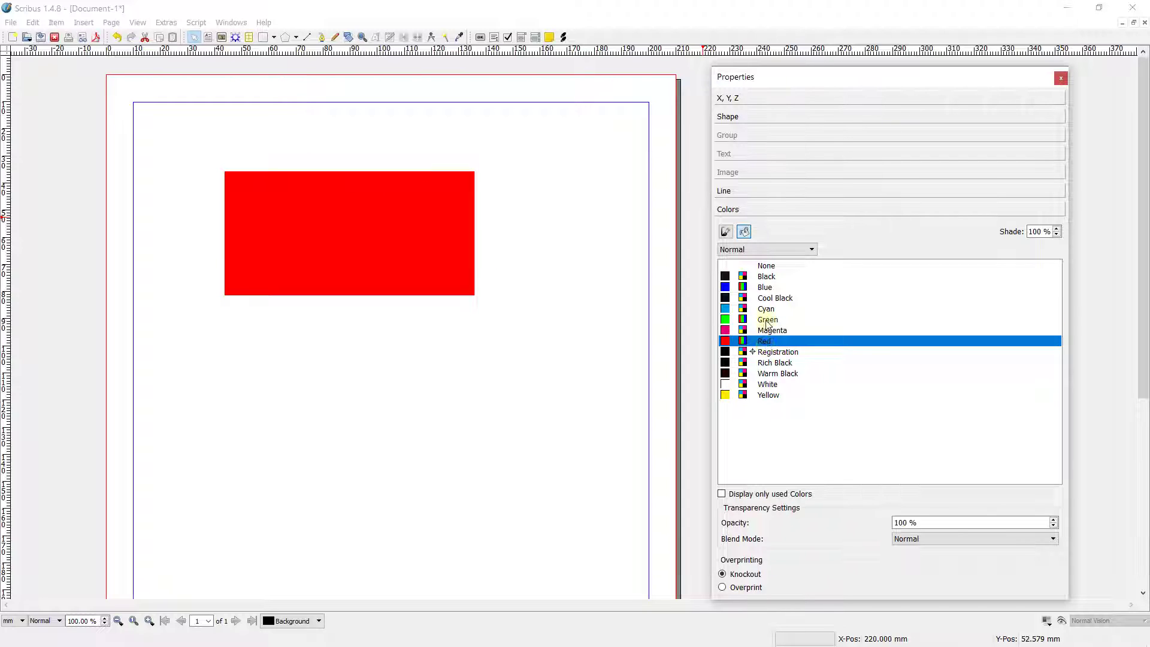
click(767, 394)
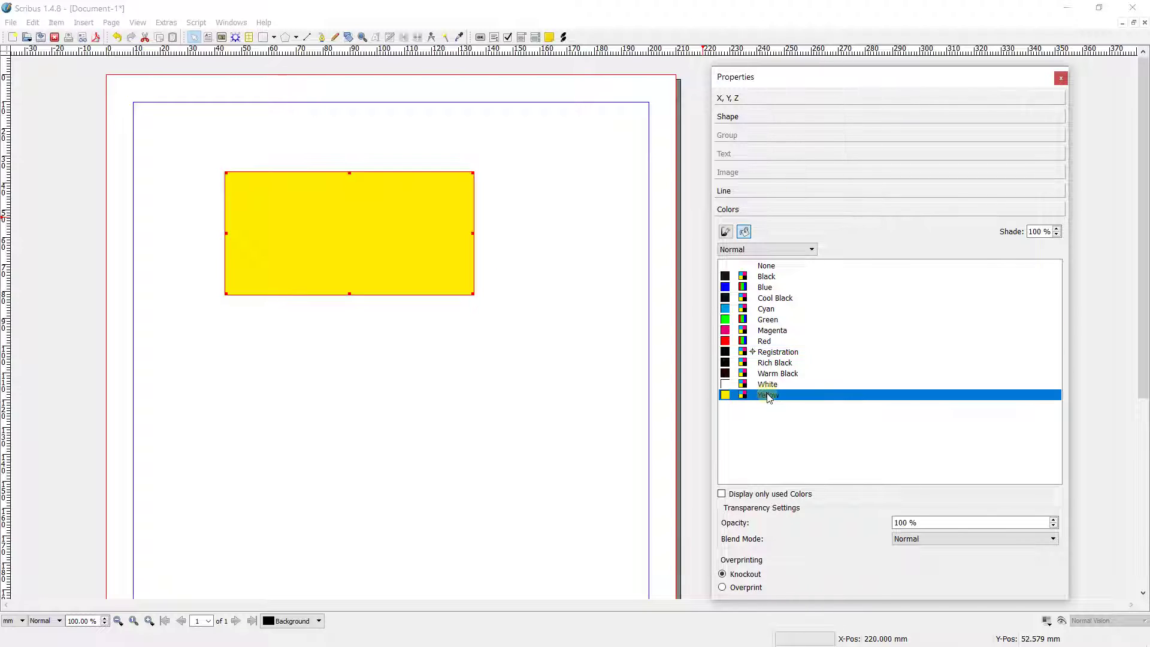
Test a Horizontal Gradient fill, then return the fill type to solid Normal
click(777, 251)
click(742, 271)
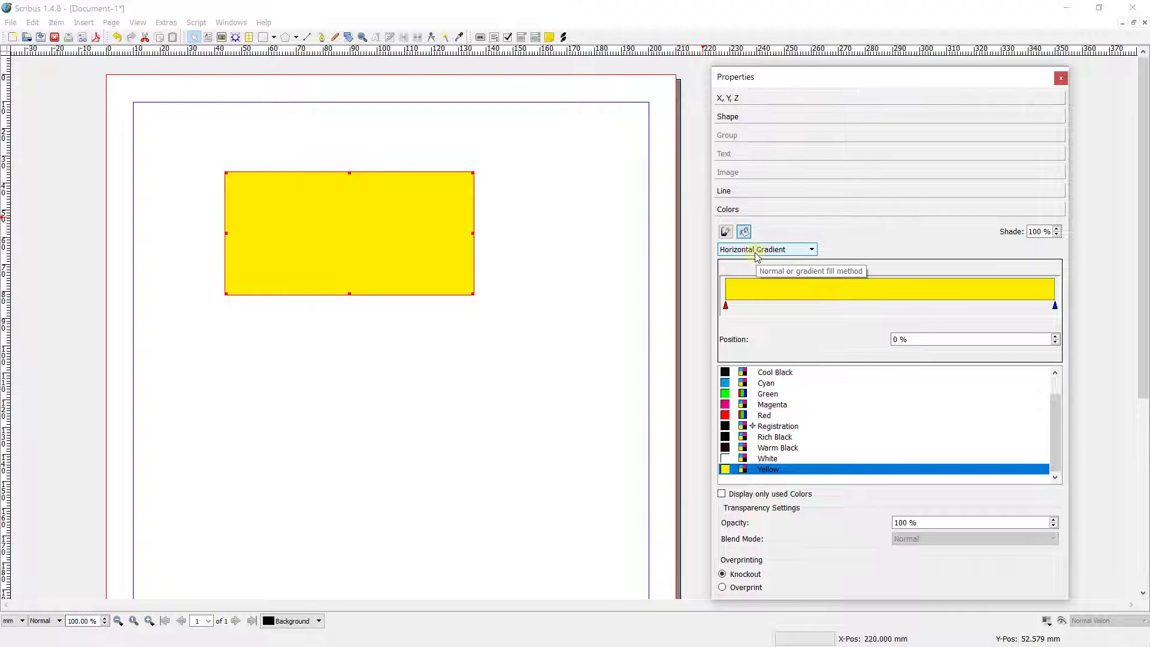
click(756, 251)
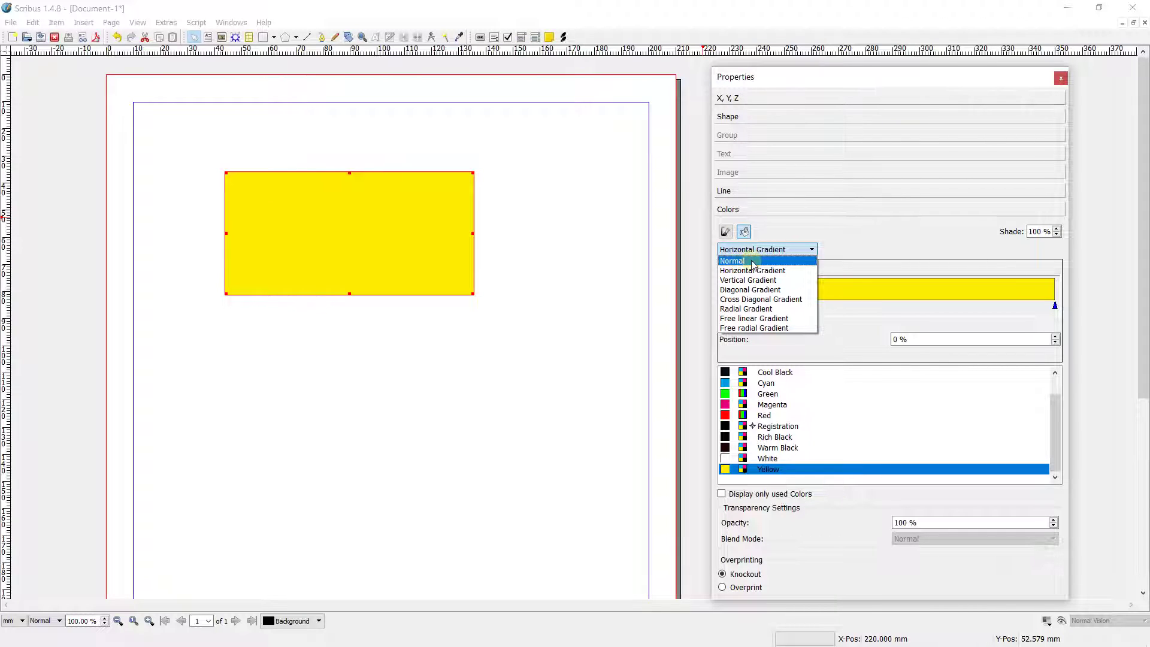
click(753, 263)
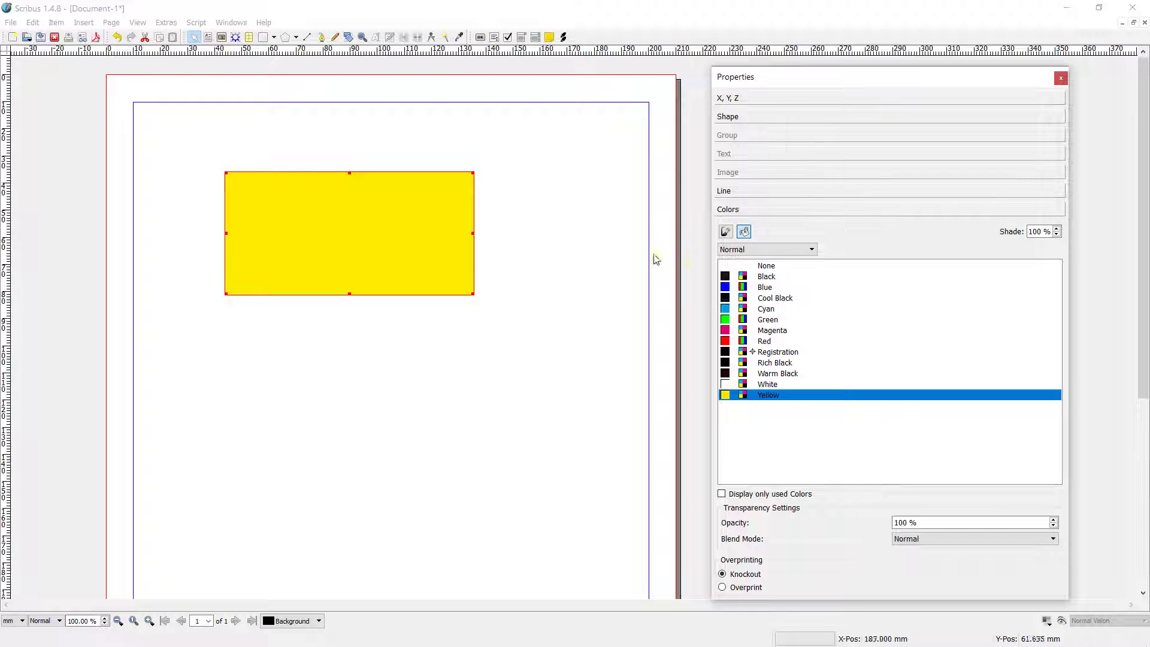
click(726, 232)
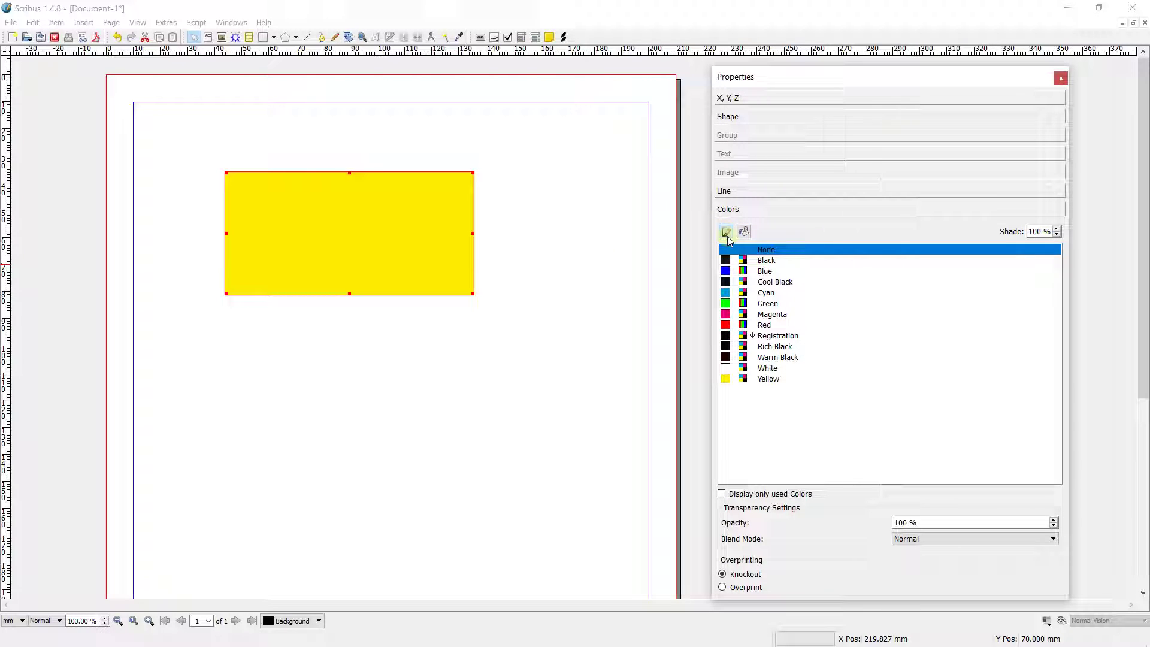
Set the rectangle's outline colour to Blue and expand the Line settings
click(760, 272)
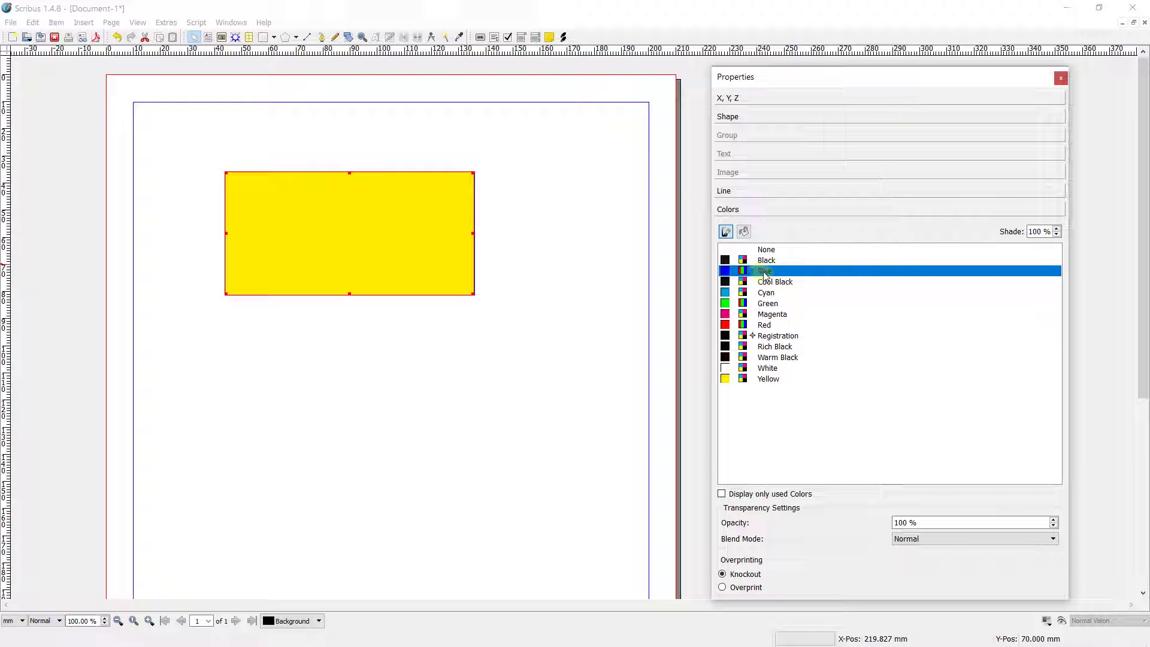
click(725, 192)
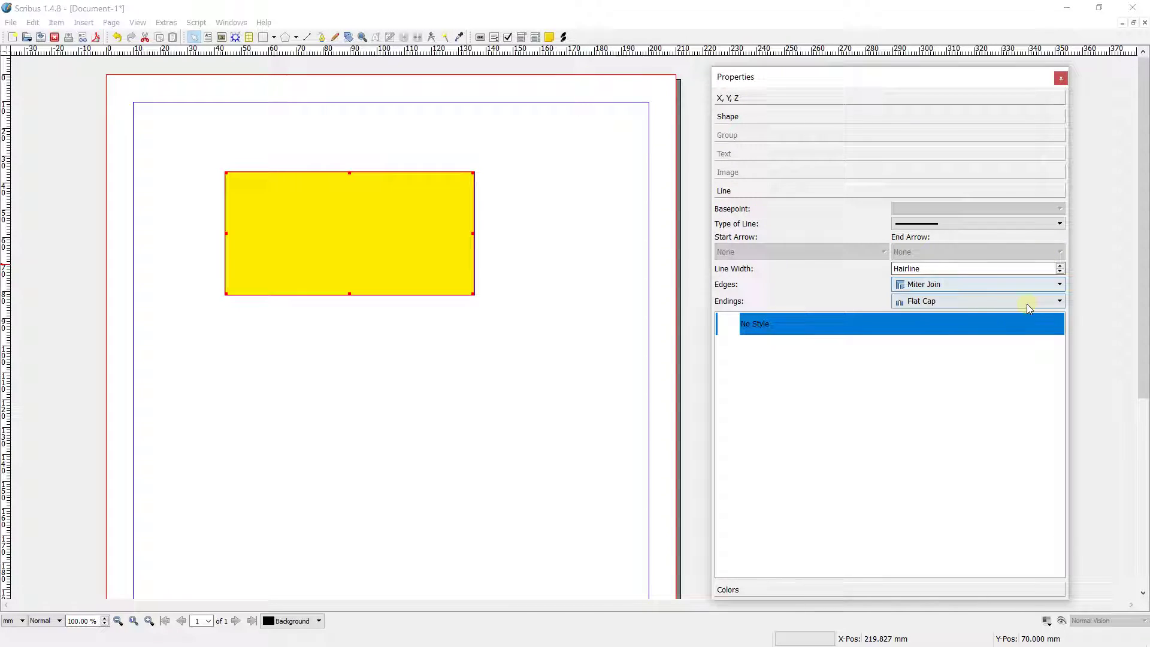
Try outline widths of 5, 4 and 3 mm with dotted and dash-dot line styles
click(1061, 267)
click(1062, 267)
click(1061, 272)
click(1061, 273)
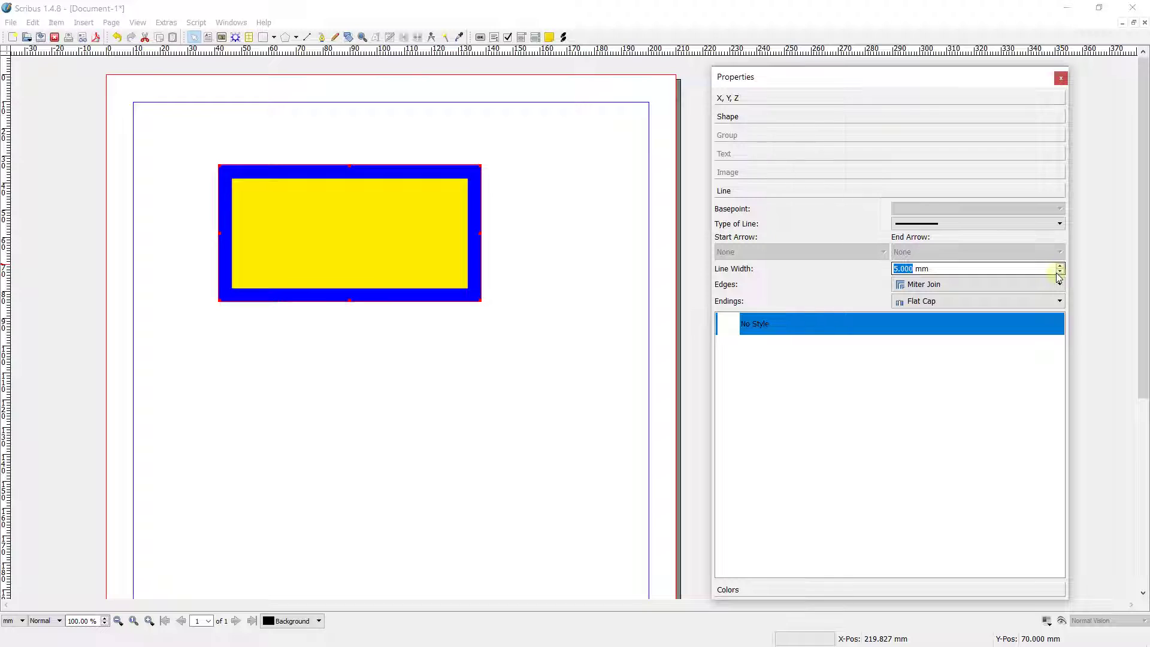
click(977, 225)
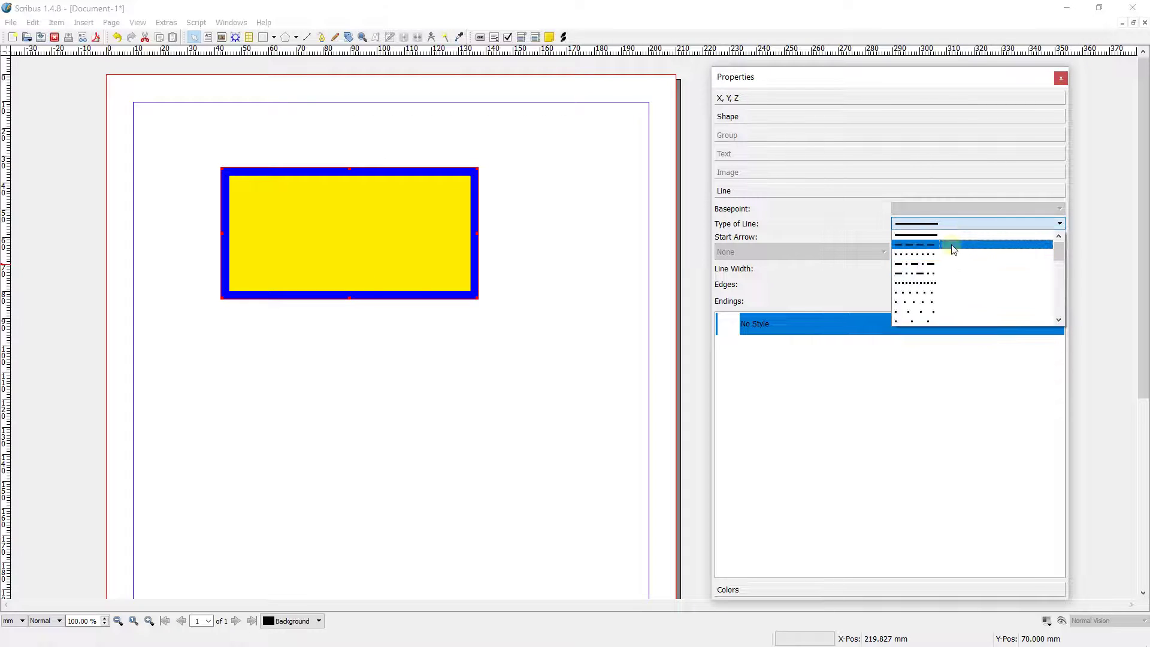
click(953, 255)
click(947, 225)
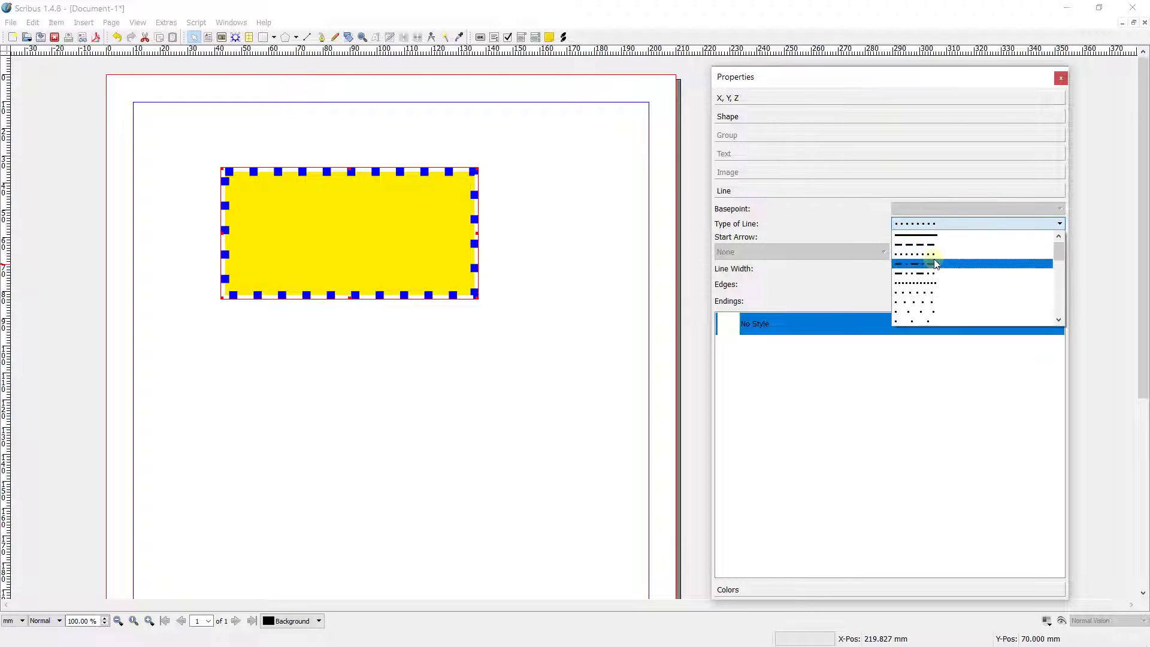
click(933, 259)
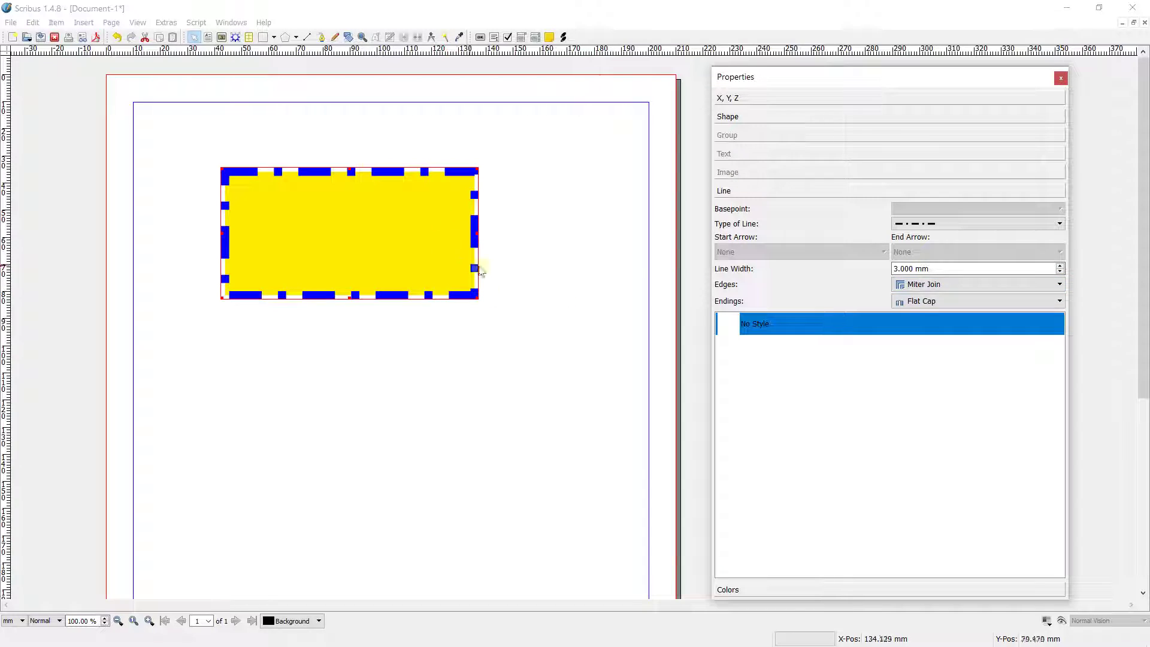
Set a 2 mm solid border and move the rectangle toward the page's top-left
click(1060, 273)
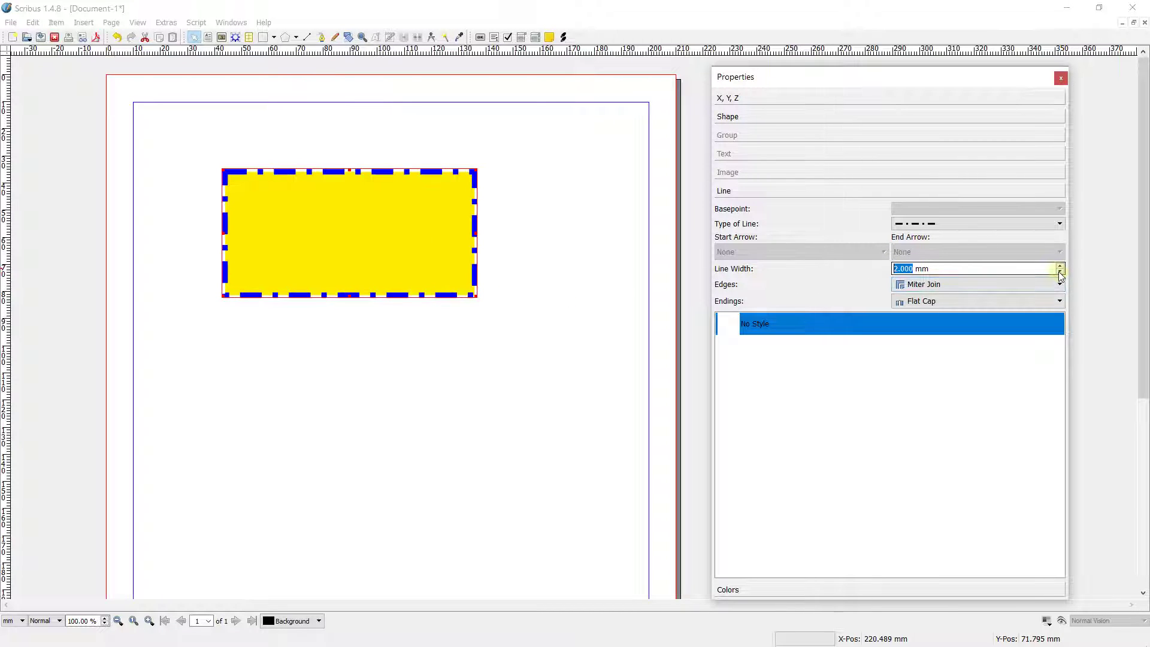
click(952, 223)
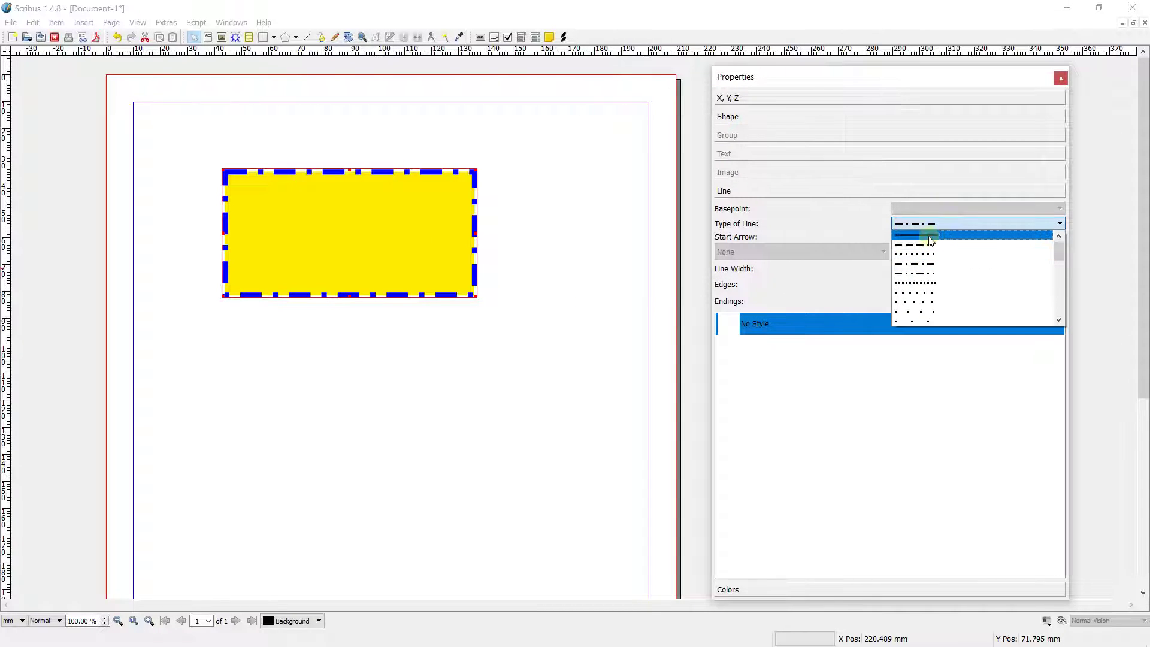
click(928, 234)
drag(292, 195, 263, 180)
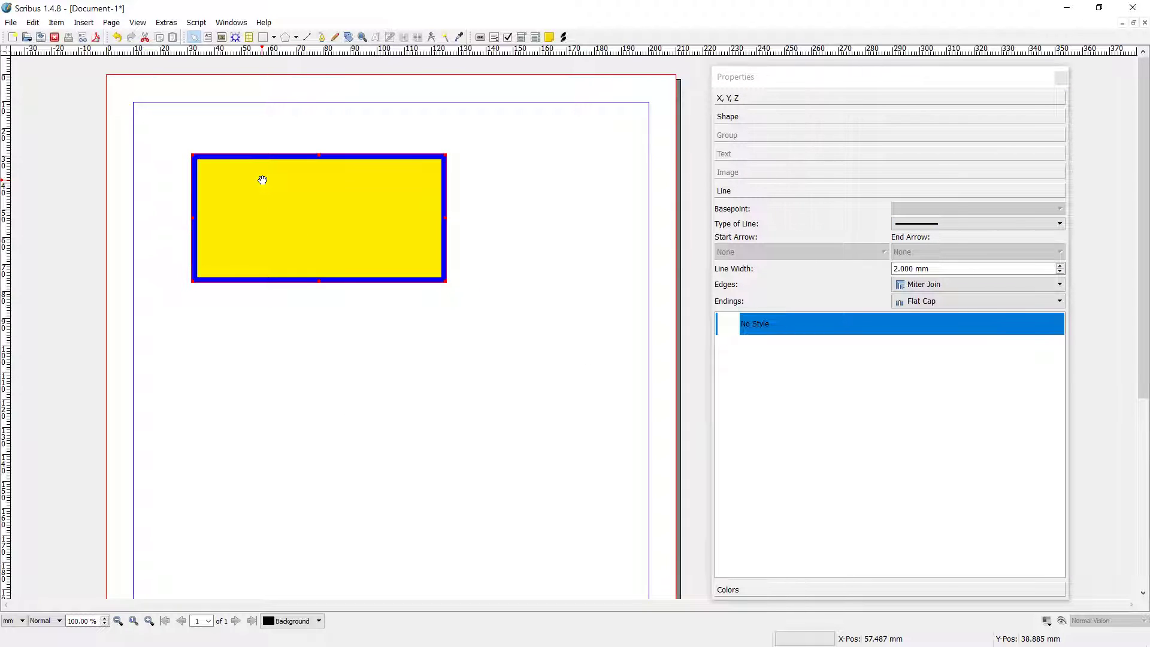
drag(257, 175, 242, 151)
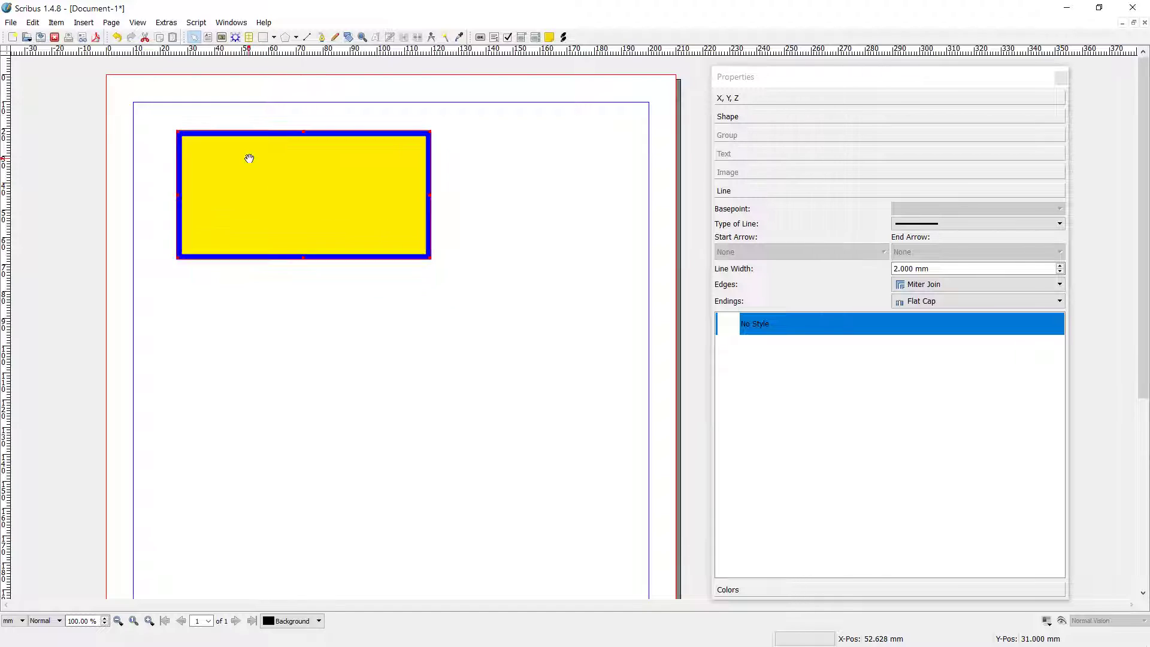
scroll(257, 221, down, 2)
scroll(257, 221, up, 1)
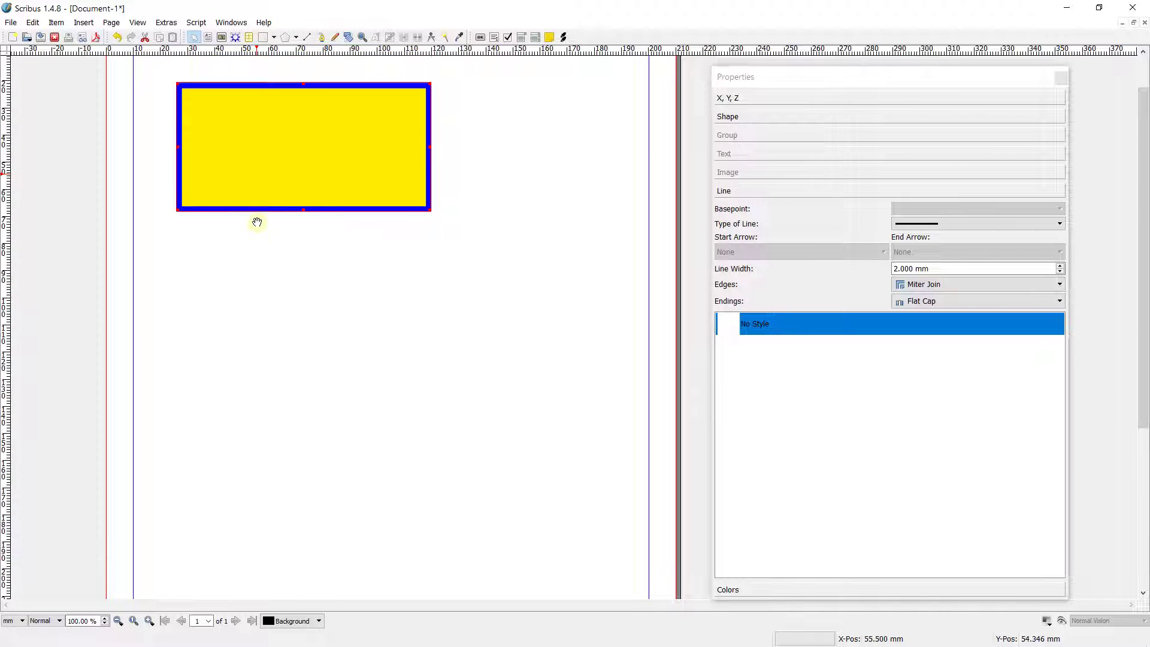
click(260, 241)
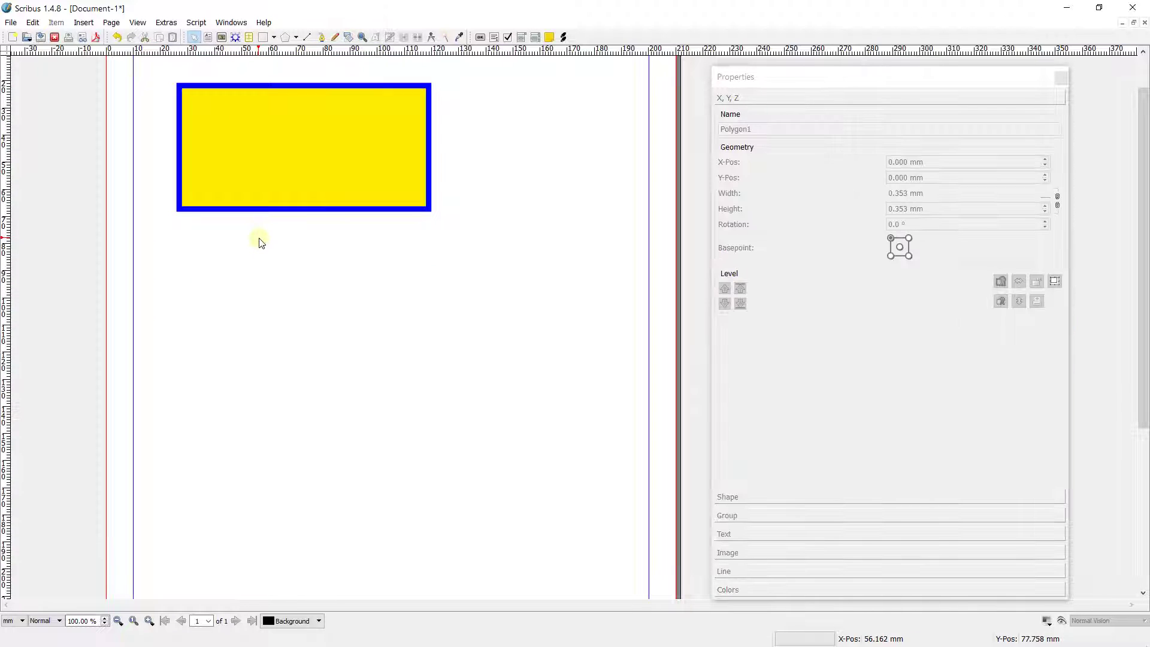
Draw a blue circle about 49.4 × 49.5 mm below the rectangle near the left margin
click(274, 37)
click(355, 68)
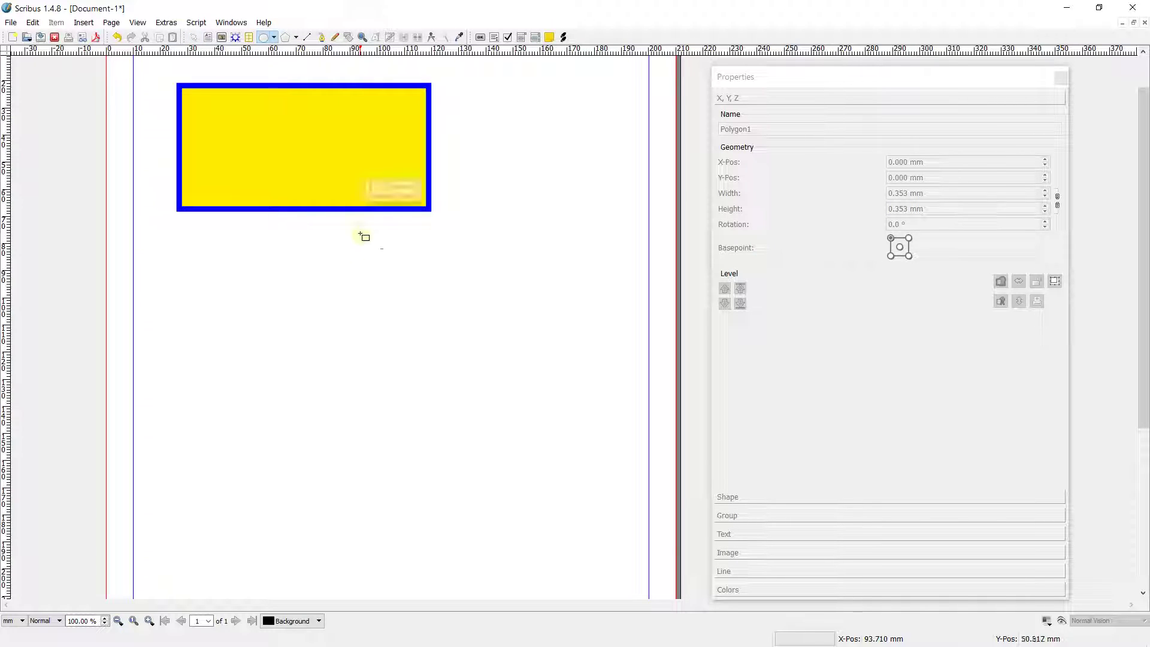
mouse_move(233, 283)
mouse_down()
mouse_move(266, 331)
mouse_move(372, 433)
mouse_move(457, 426)
mouse_move(359, 403)
mouse_move(462, 468)
mouse_move(419, 456)
mouse_move(419, 466)
mouse_up()
drag(351, 369, 300, 349)
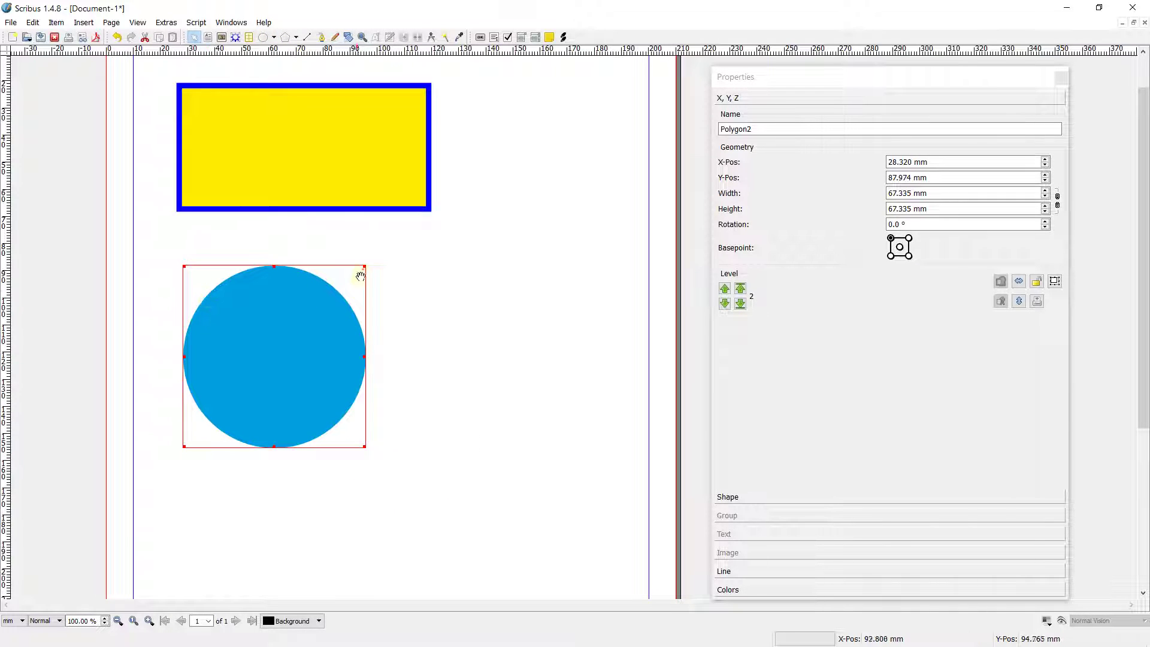
drag(365, 264, 345, 286)
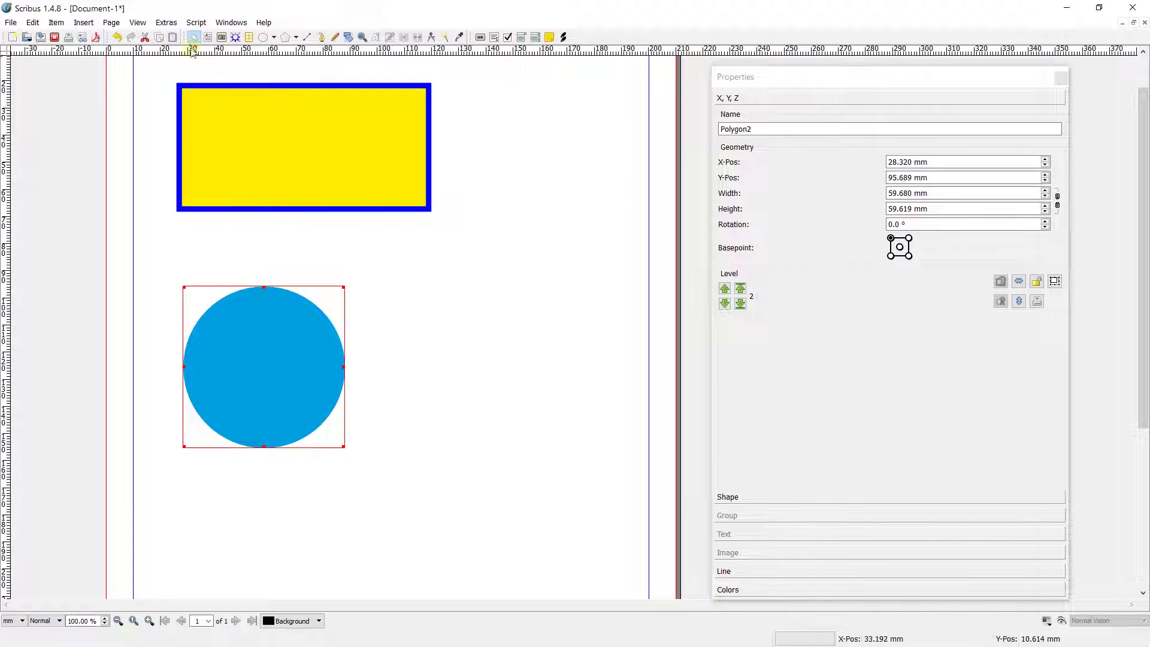
drag(222, 390, 260, 382)
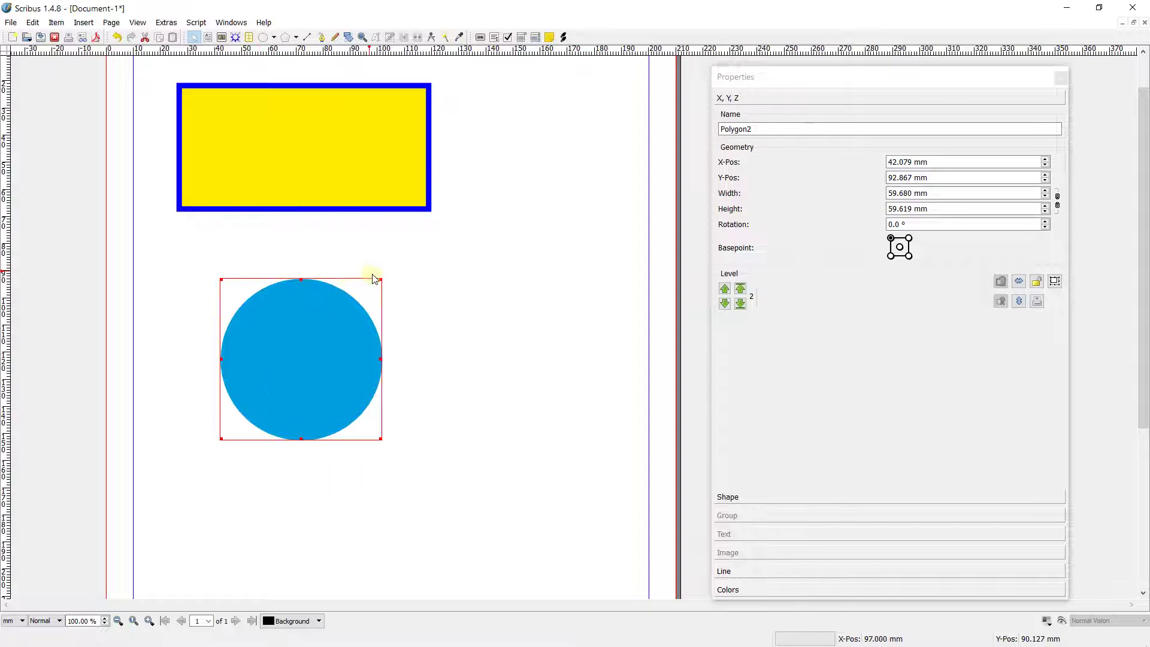
drag(383, 276, 330, 298)
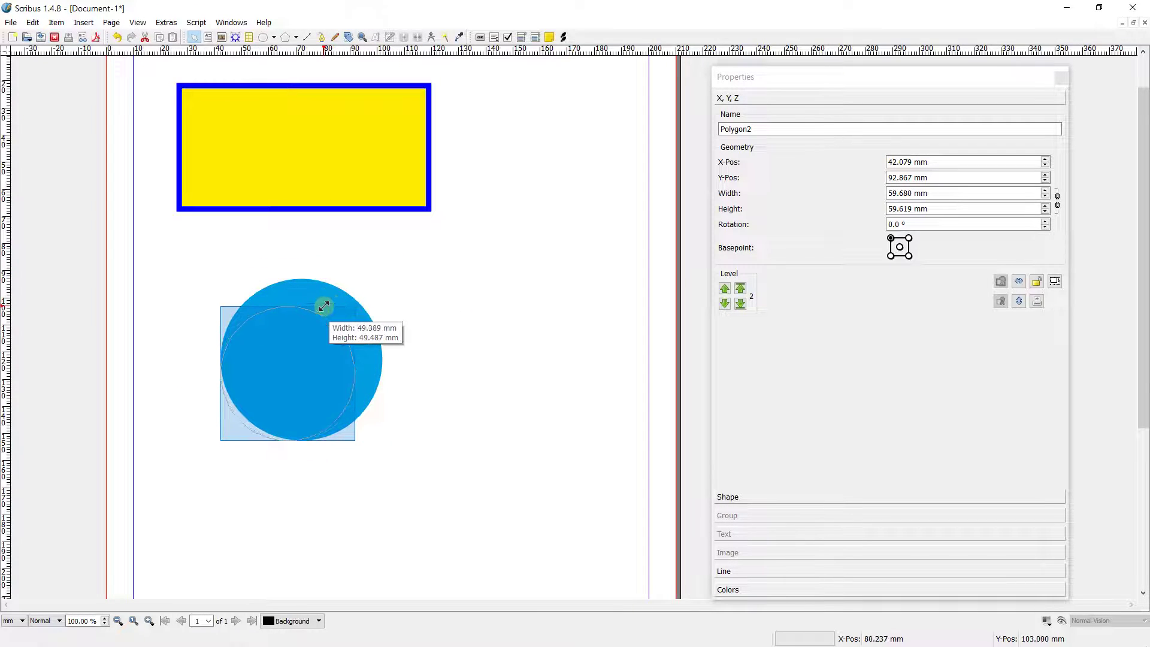
drag(330, 298, 323, 306)
drag(290, 354, 220, 323)
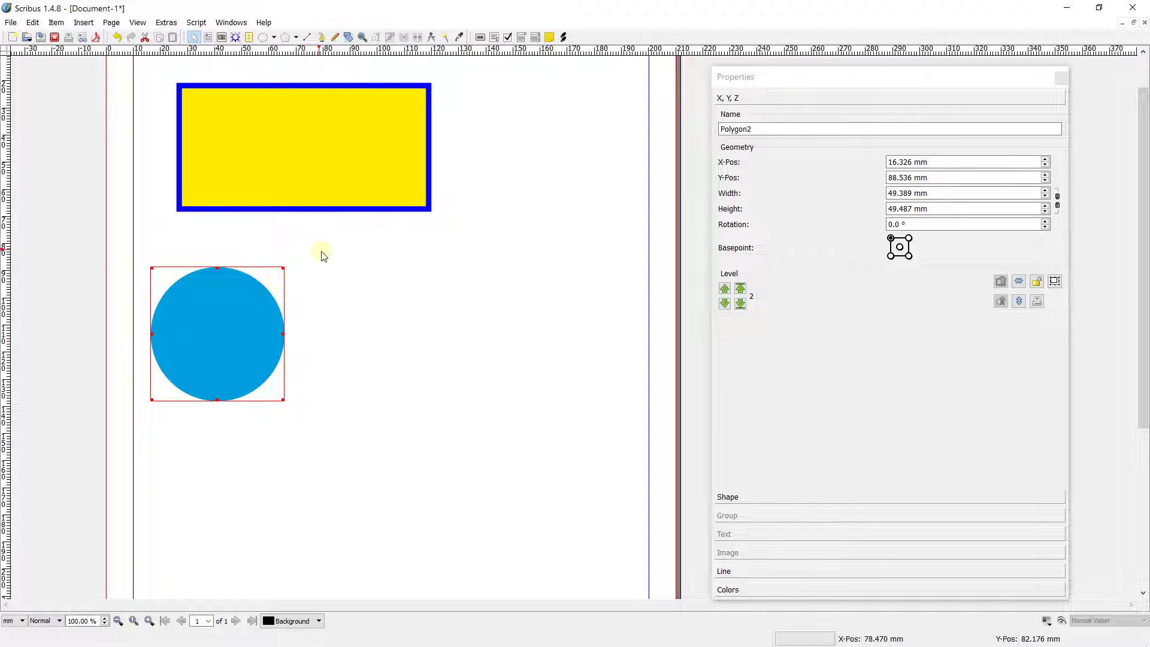
click(268, 37)
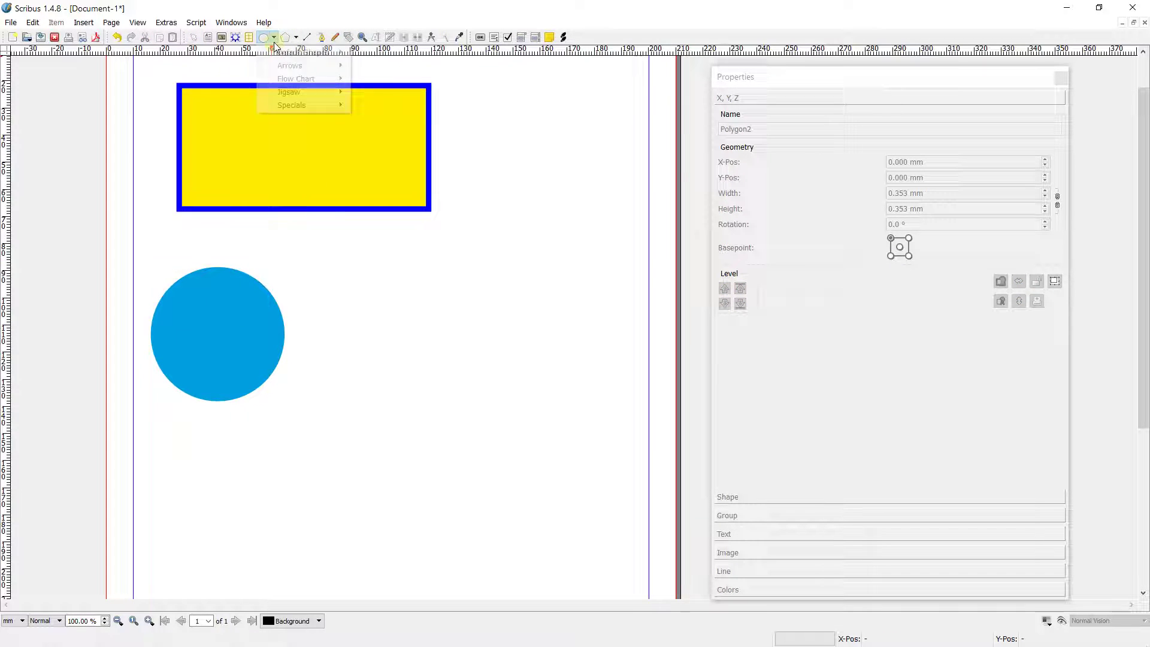
Draw a left-pointing triangle, a notched-corner square and a 72 × 28.9 mm right-pointing arrow
click(274, 37)
mouse_move(304, 52)
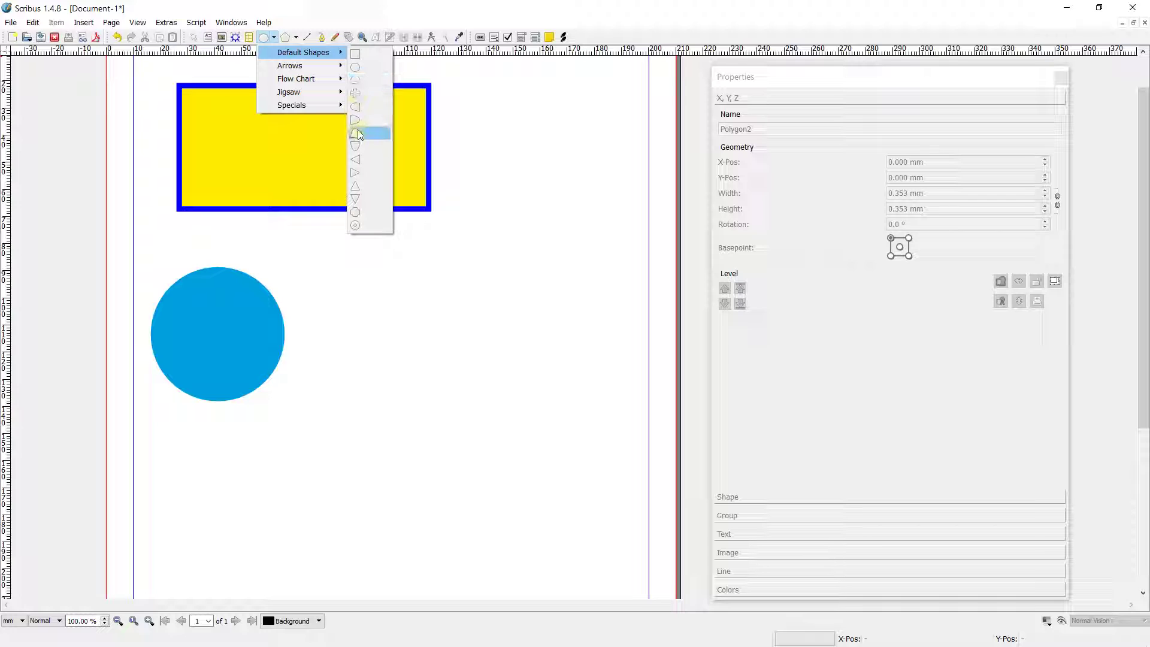
click(363, 162)
drag(397, 292, 539, 419)
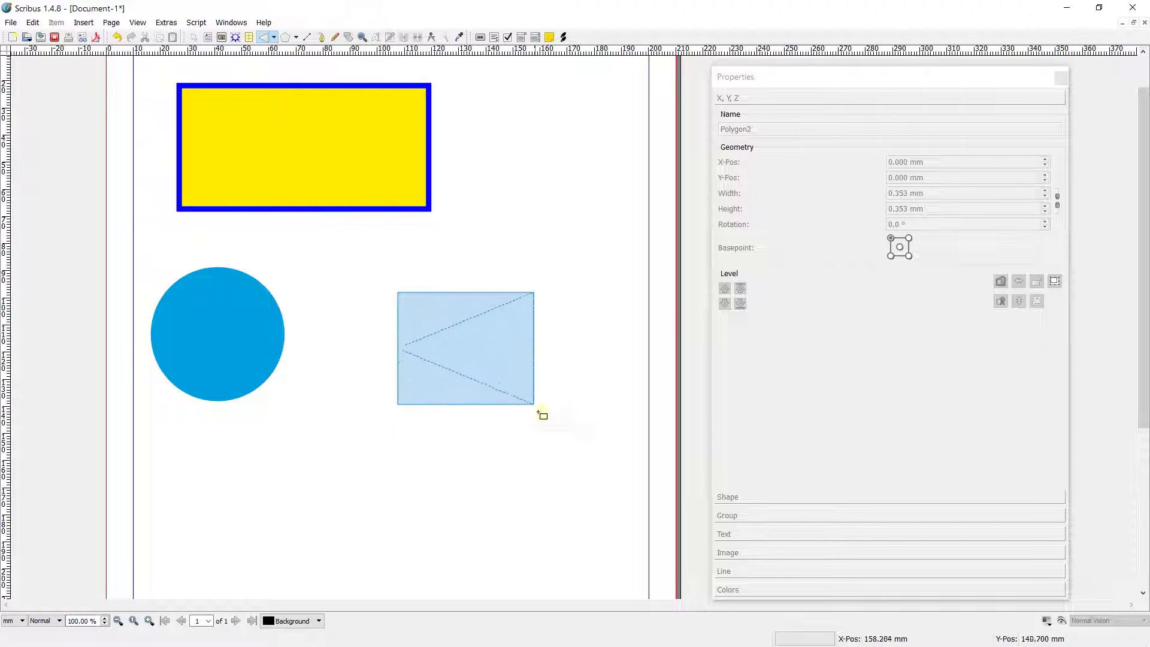
scroll(475, 243, down, 3)
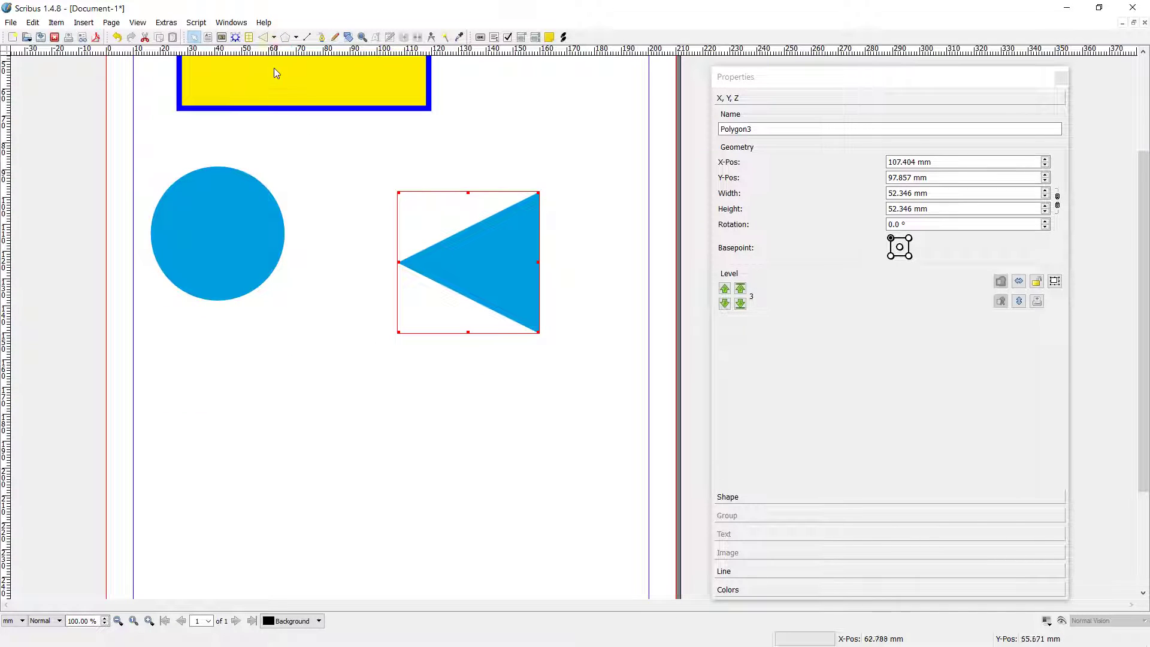
click(273, 39)
mouse_move(303, 52)
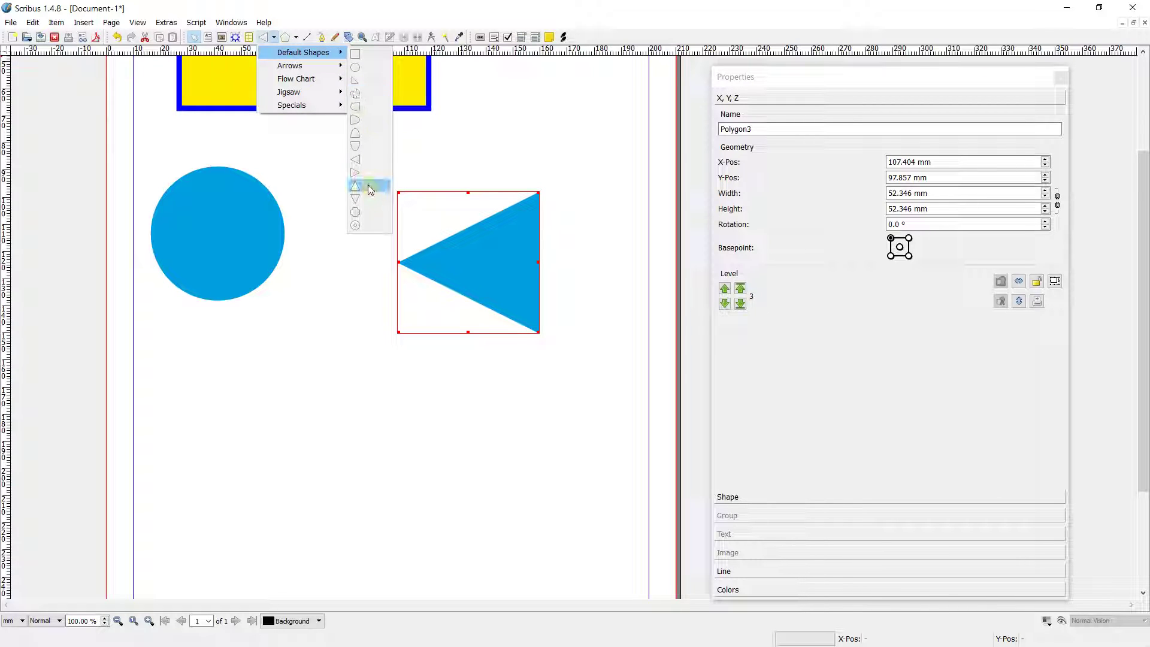
click(367, 214)
drag(202, 376, 317, 473)
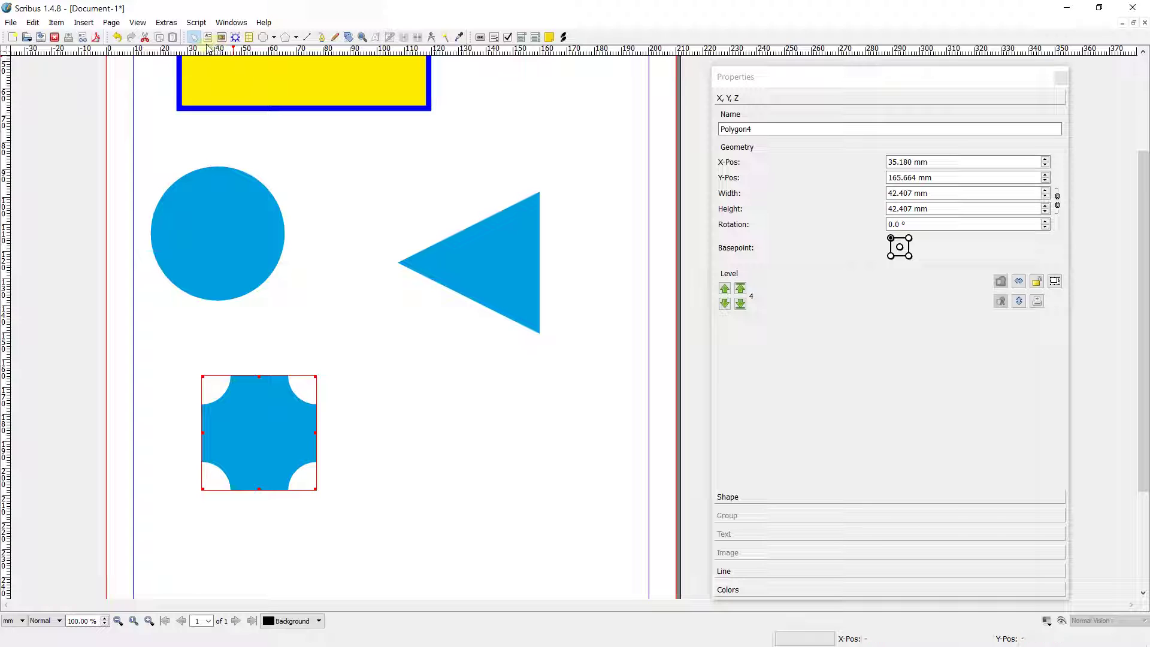
click(273, 39)
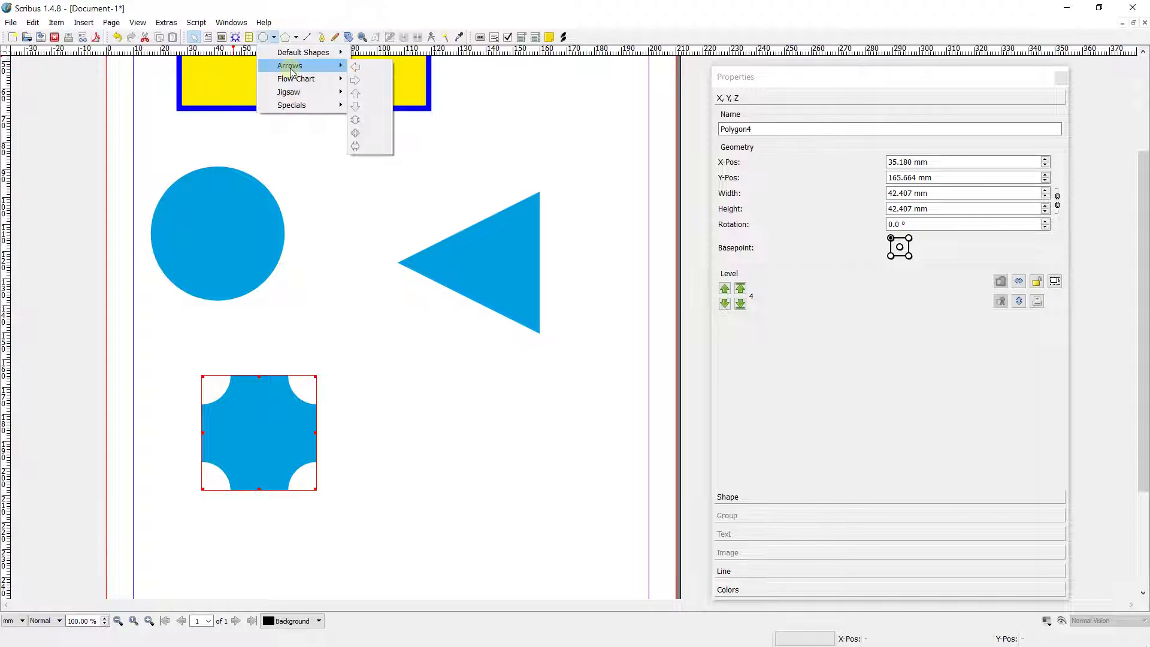
click(363, 79)
drag(401, 401, 596, 478)
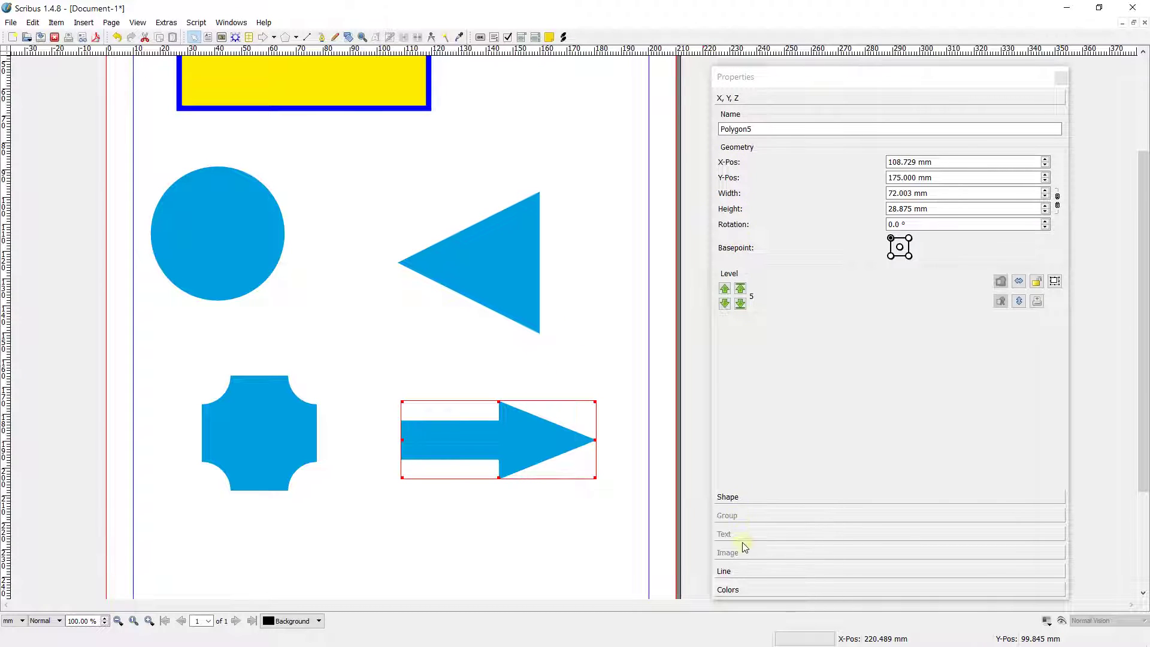
click(728, 588)
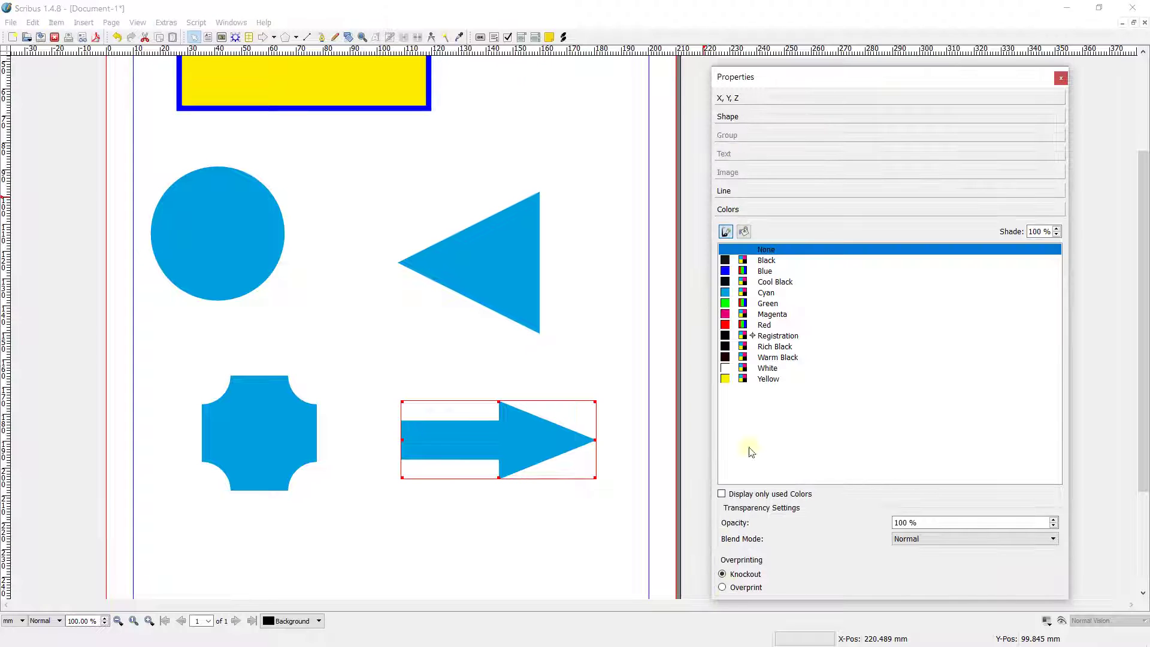
Give the arrow no outline and a Red fill, nudging it slightly up
click(762, 304)
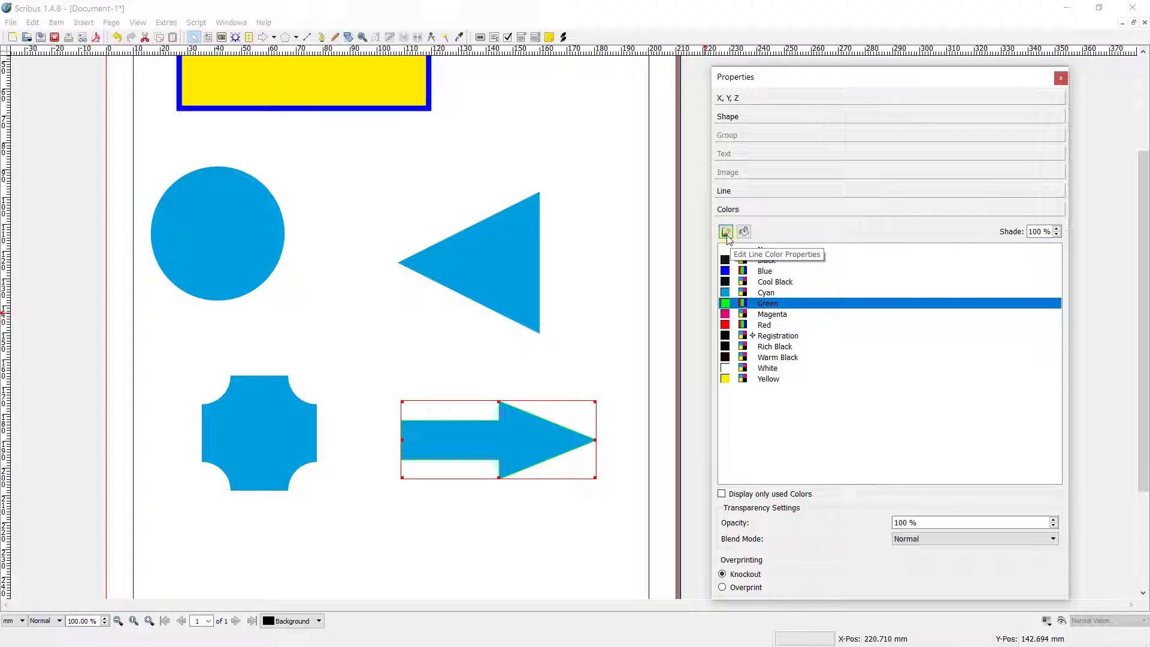
click(767, 249)
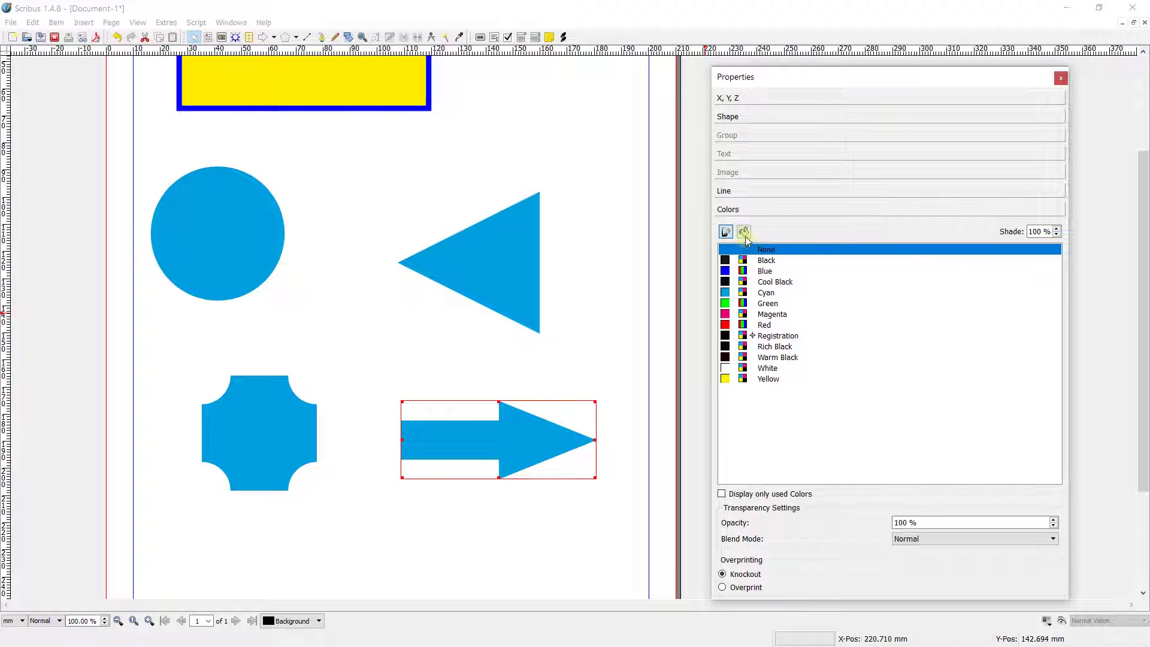
click(744, 233)
click(762, 341)
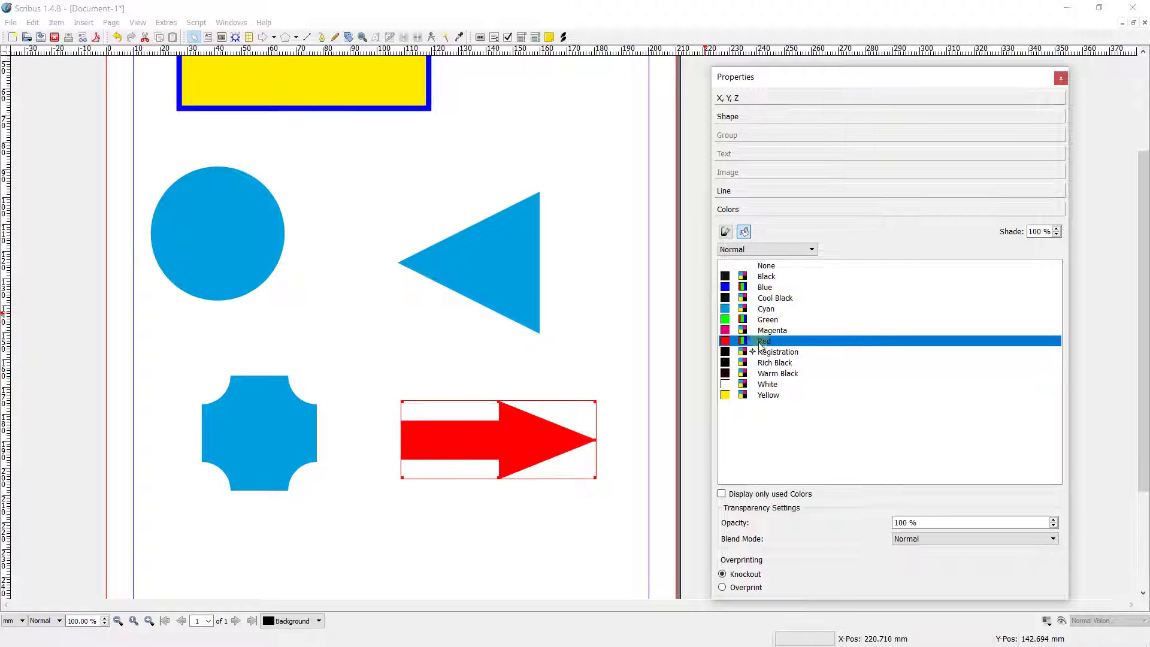
drag(481, 458, 474, 438)
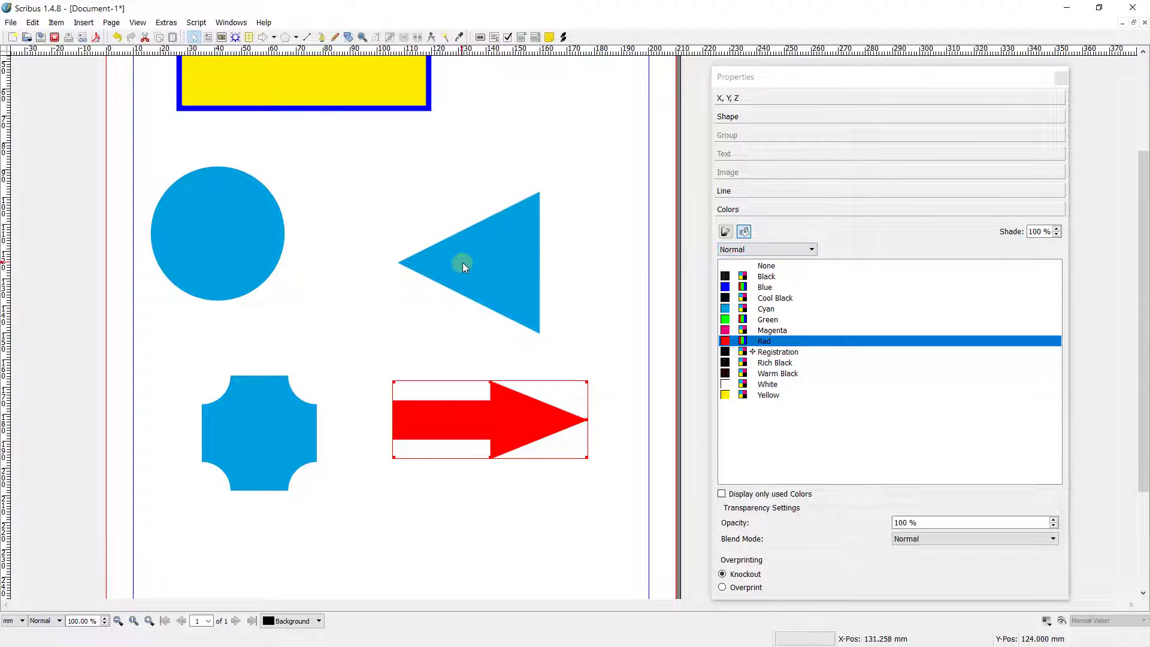
Zoom out, select every shape and delete them all to empty the page
key(ctrl+0)
key(ctrl+1)
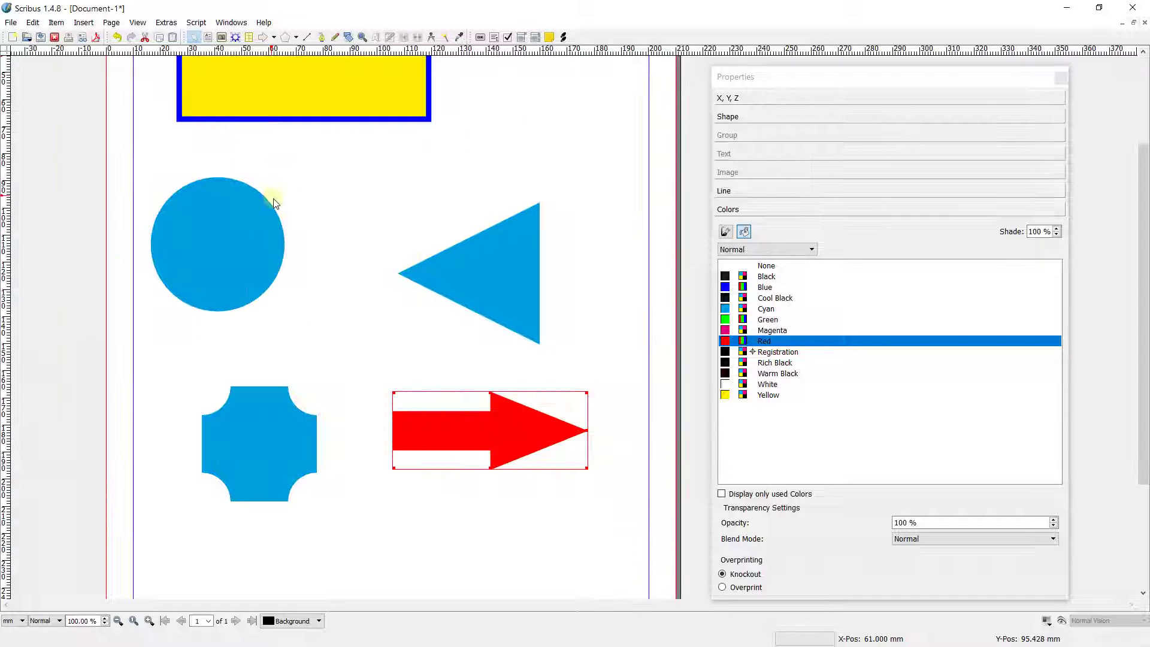
key(ctrl+minus)
click(347, 82)
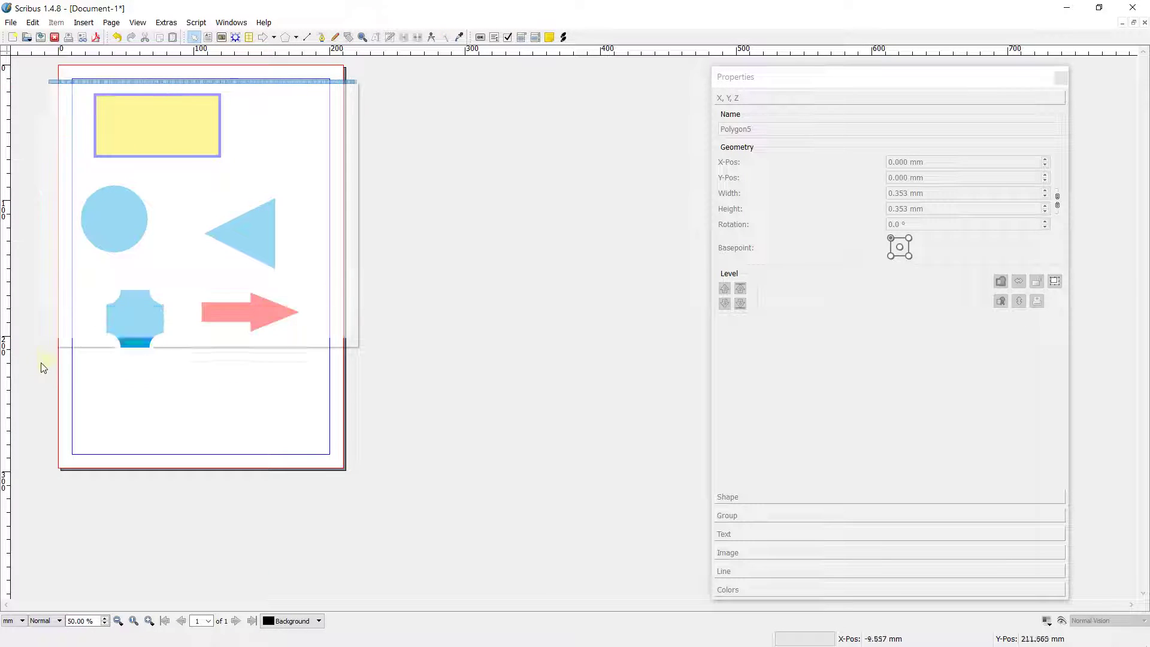
key(ctrl+a)
key(Delete)
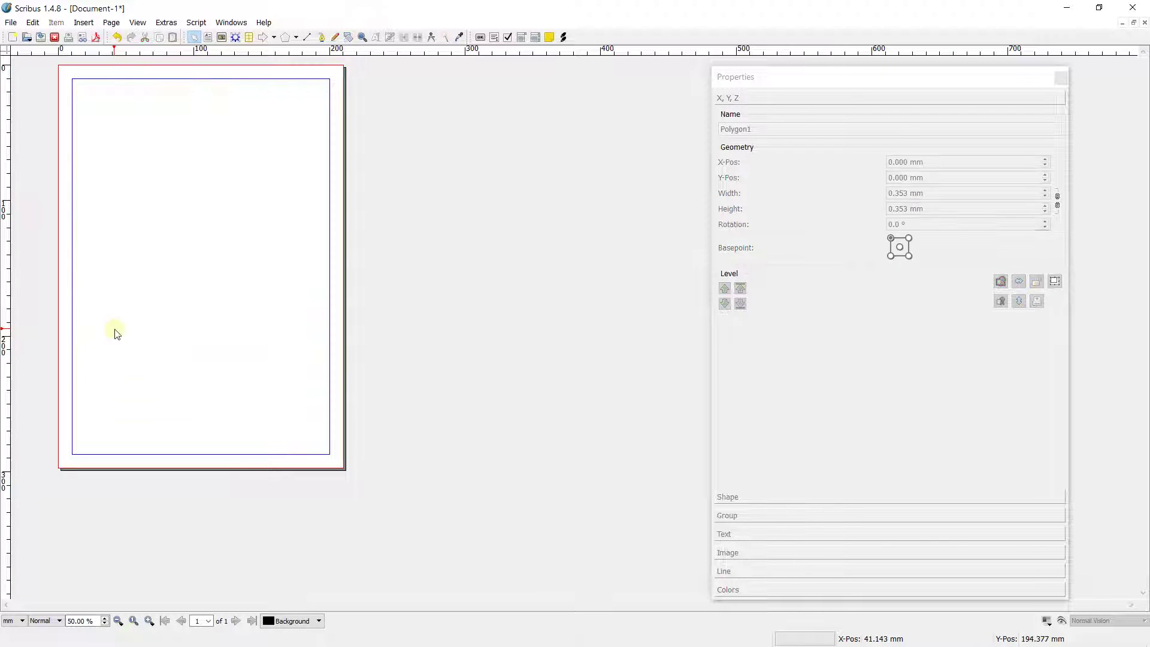
click(296, 38)
Set the Polygon tool to 8 corners with rotation back at 0
click(303, 52)
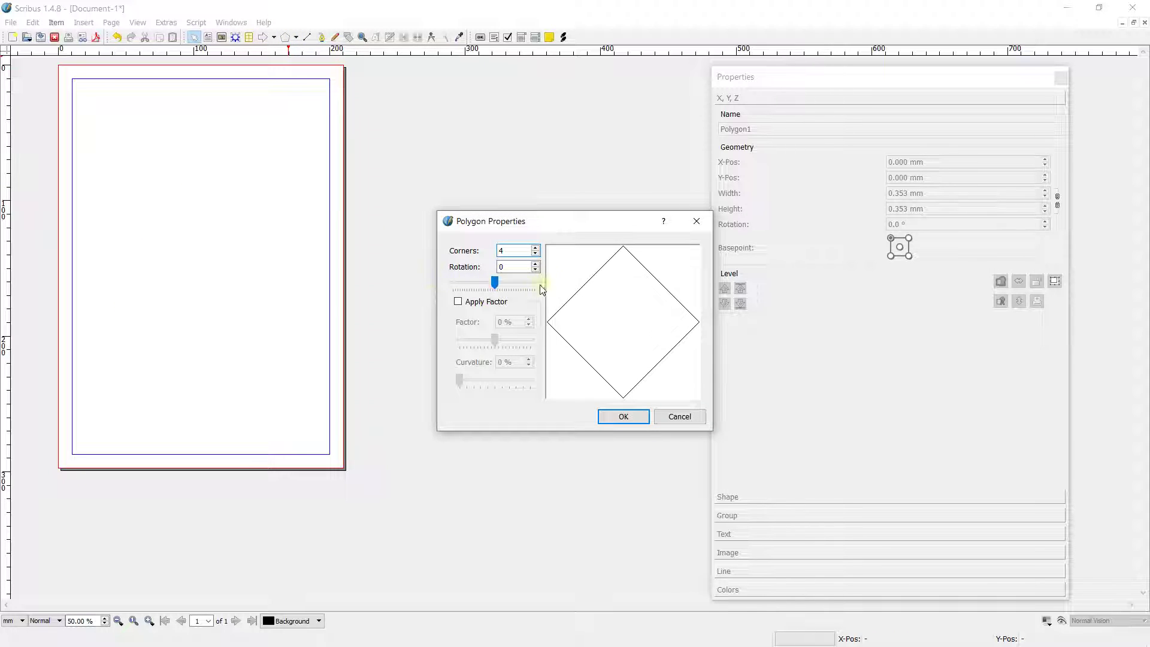
click(536, 248)
click(536, 248)
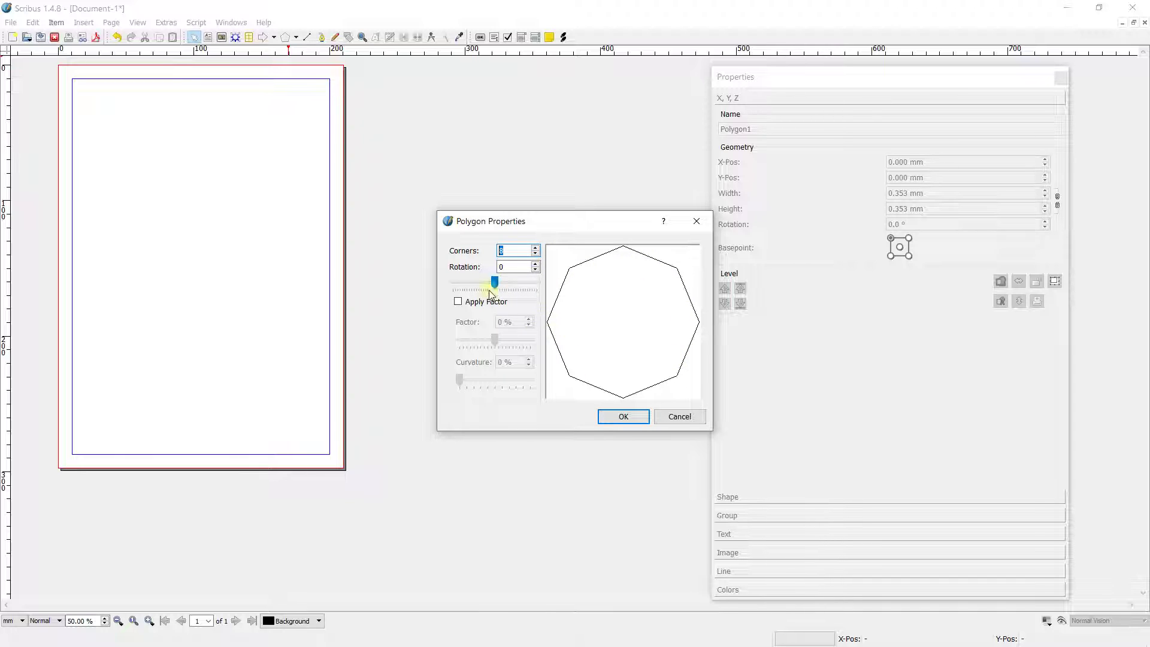
drag(493, 281, 497, 281)
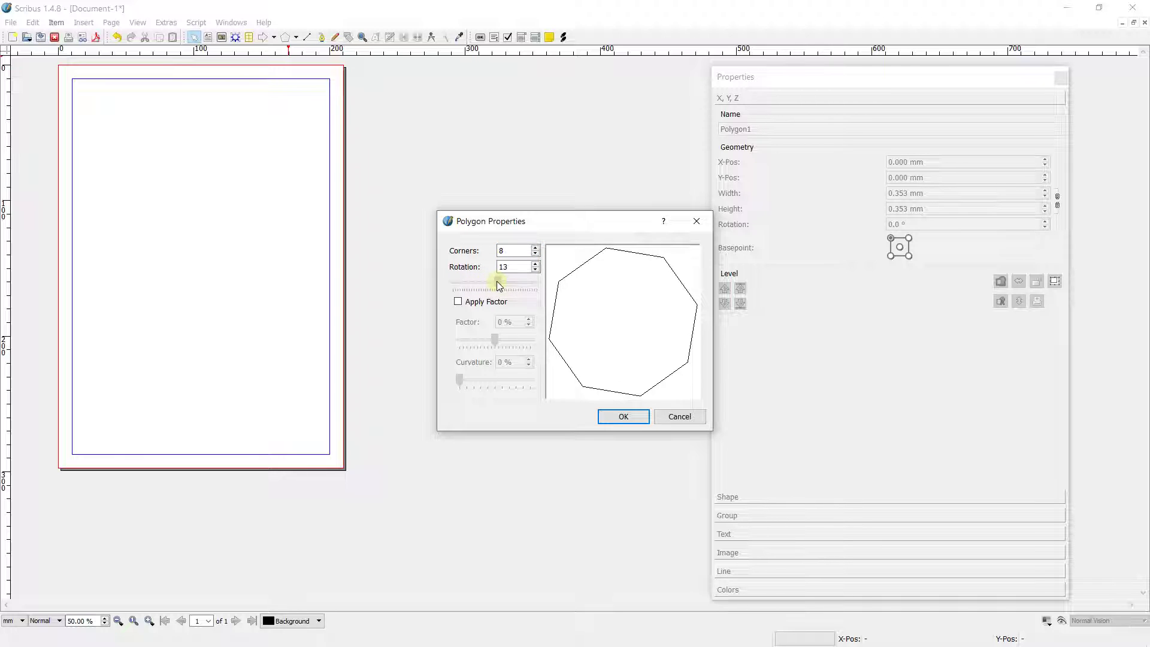
drag(497, 281, 494, 277)
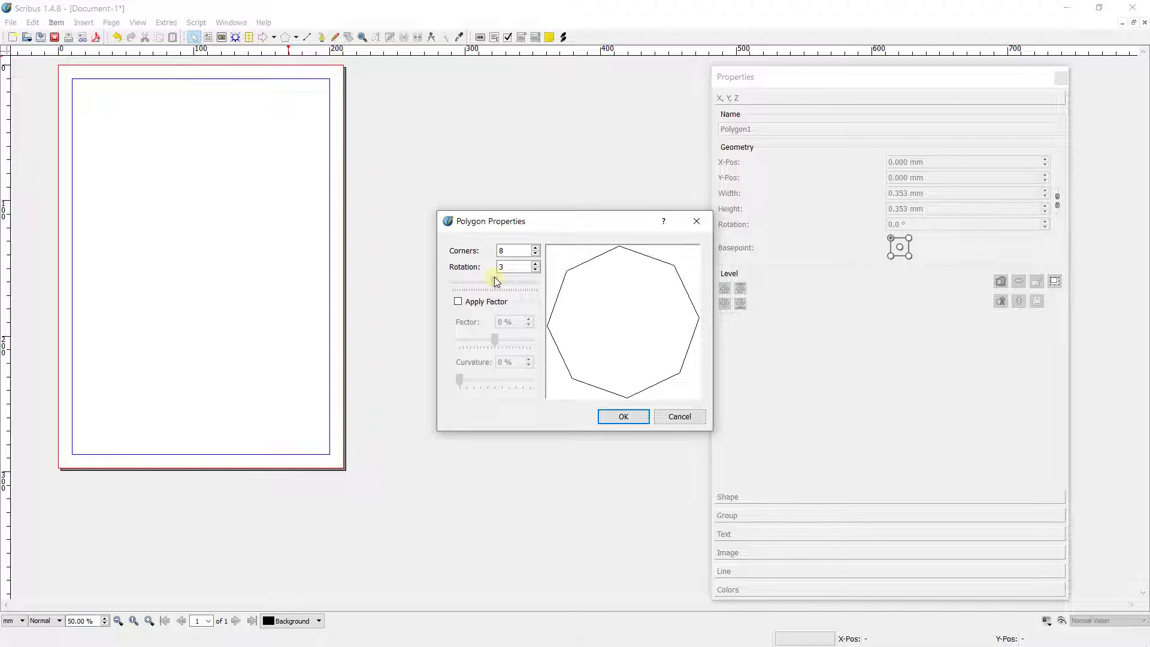
click(535, 270)
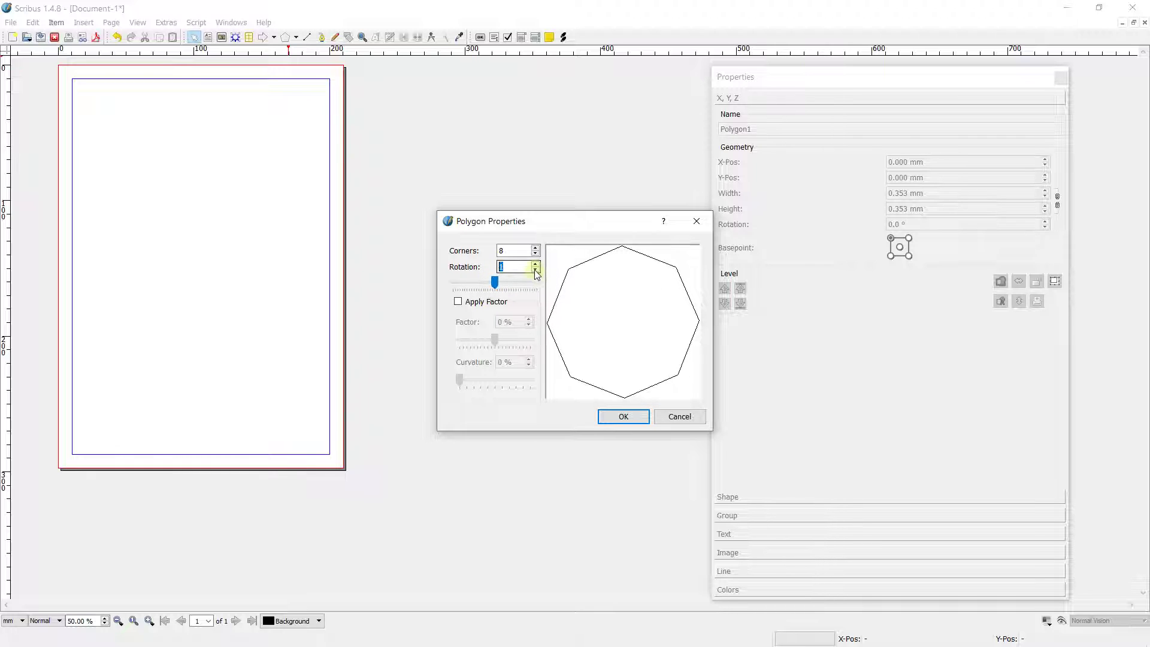
click(623, 418)
Draw an 83 mm octagon and place it at the page's top-left
drag(156, 150, 260, 247)
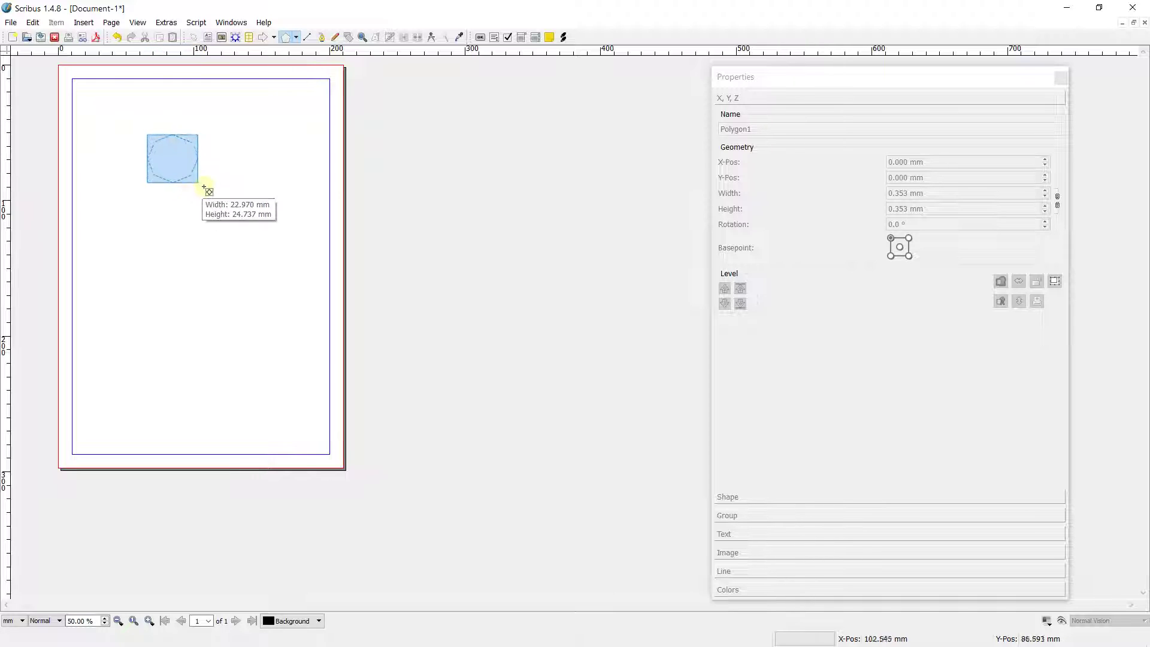
drag(216, 180, 151, 139)
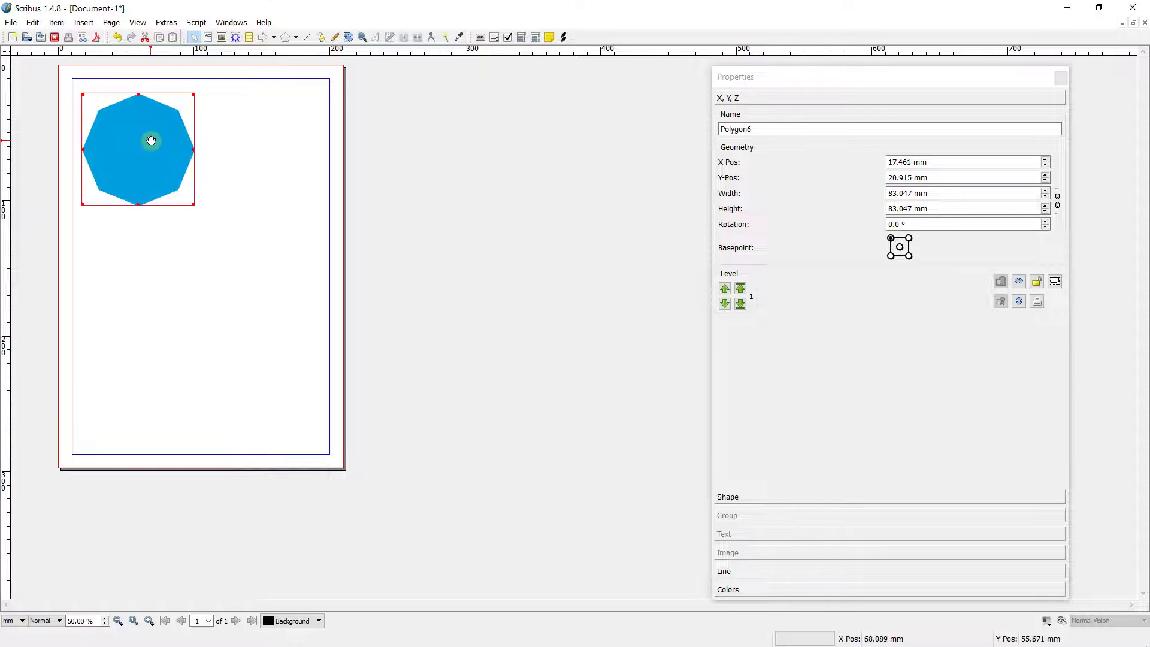
ctrl+scroll(141, 126, up, 1)
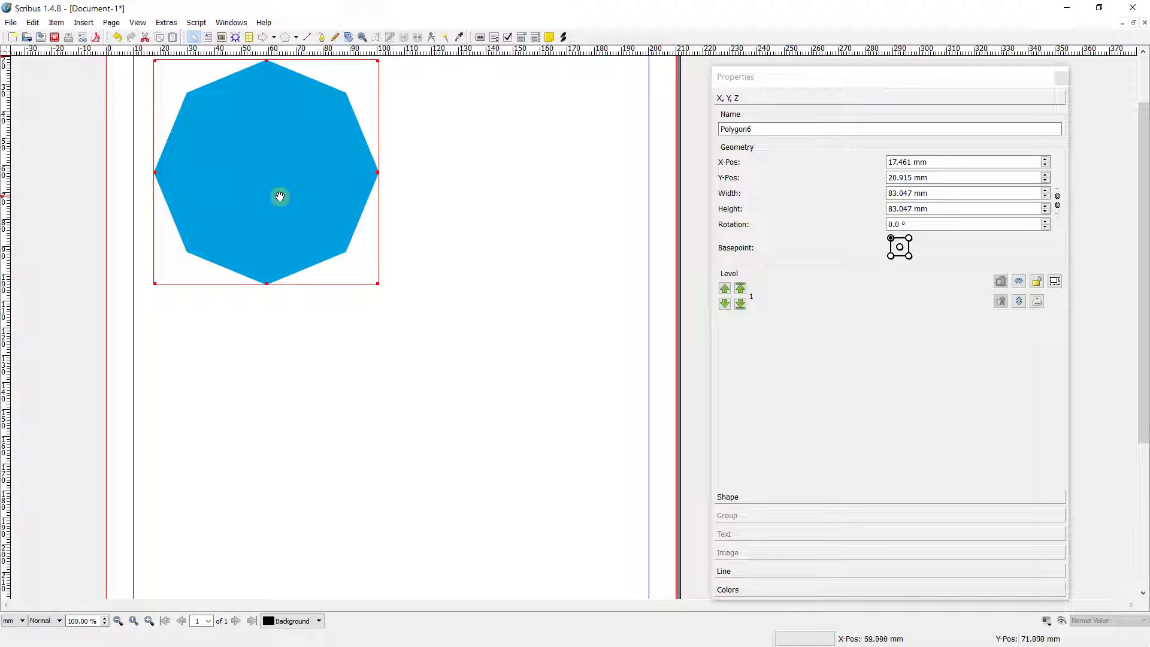
ctrl+scroll(290, 192, down, 1)
click(296, 37)
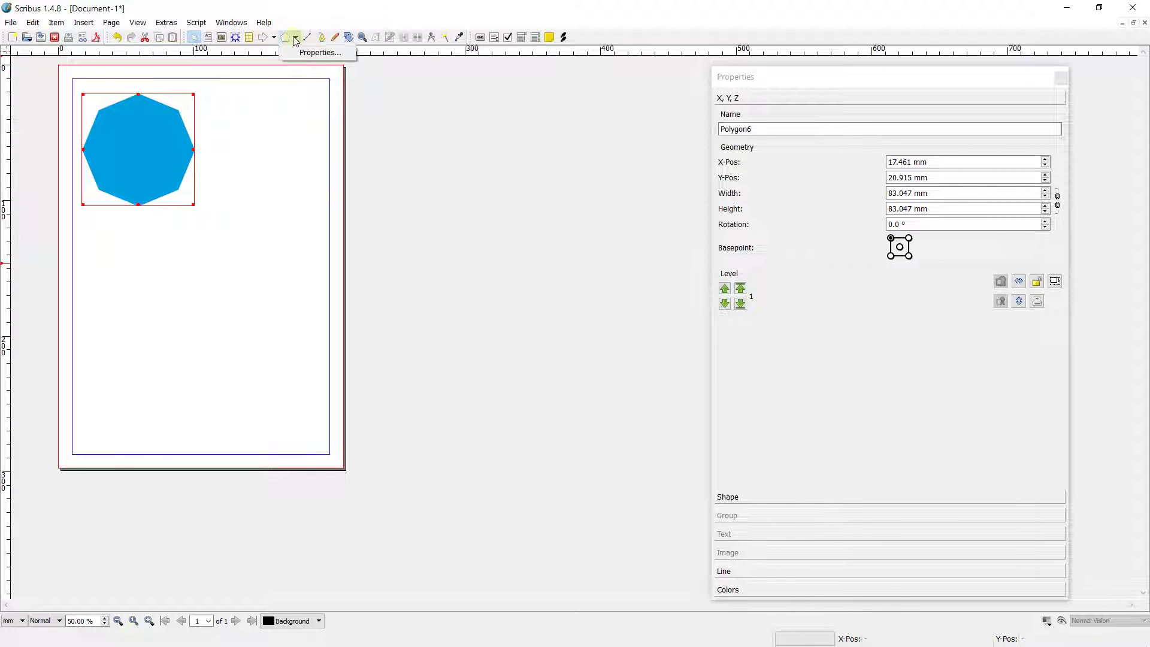
Configure the Polygon tool for 5 corners with Apply Factor enabled at -45 %
click(298, 56)
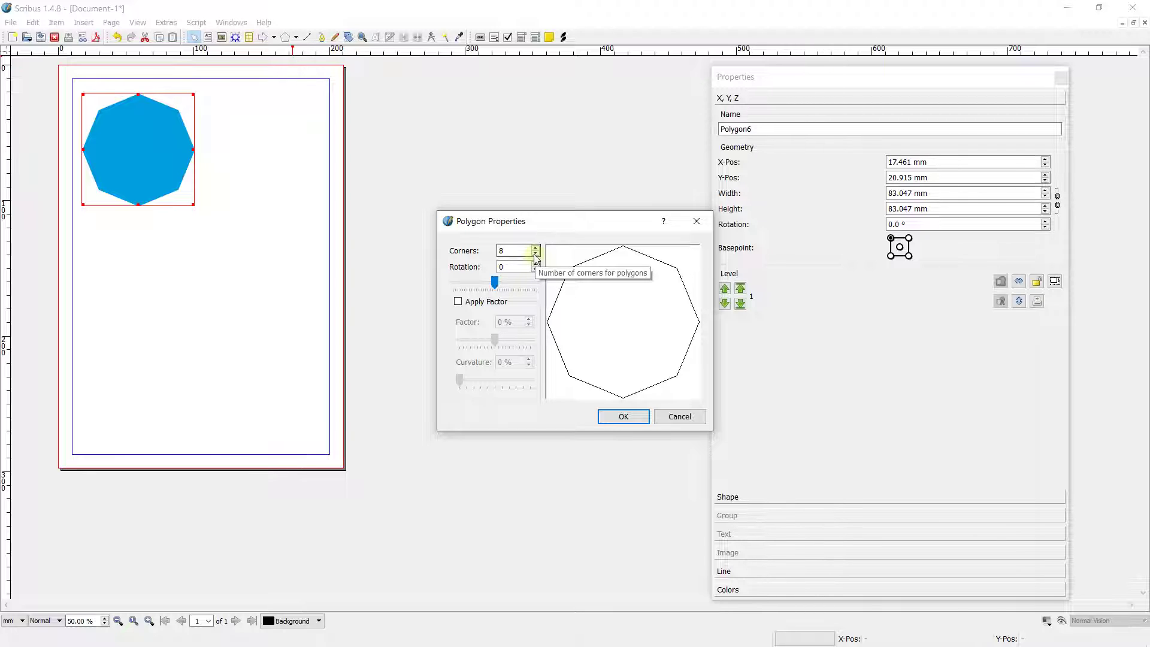
click(536, 255)
click(536, 255)
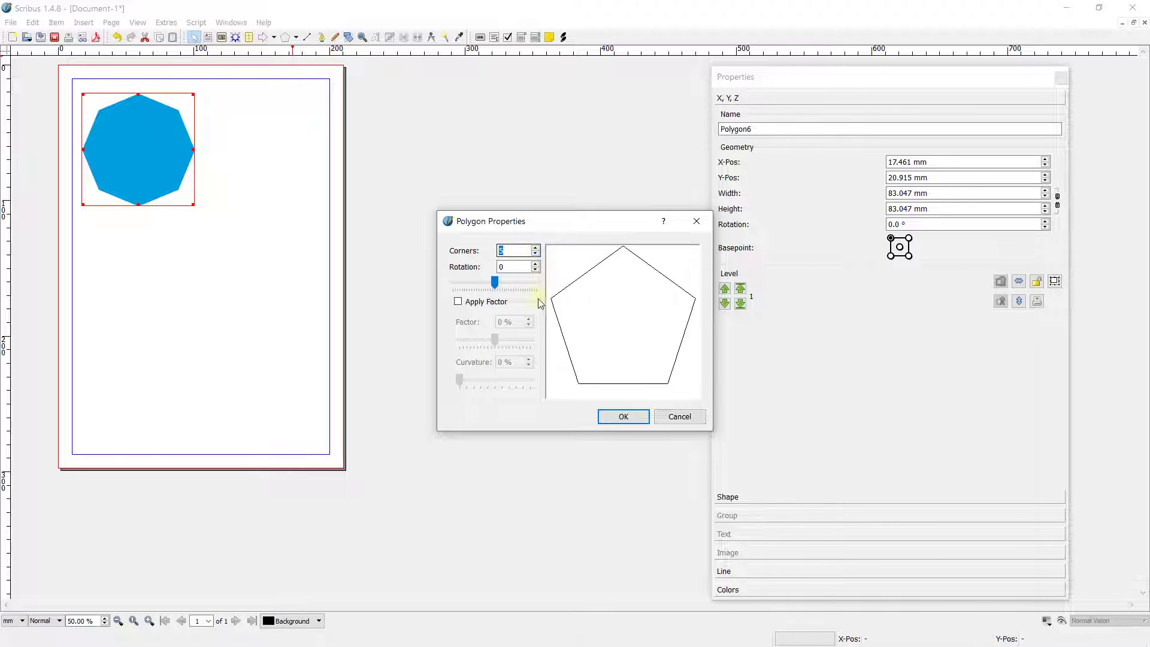
click(458, 302)
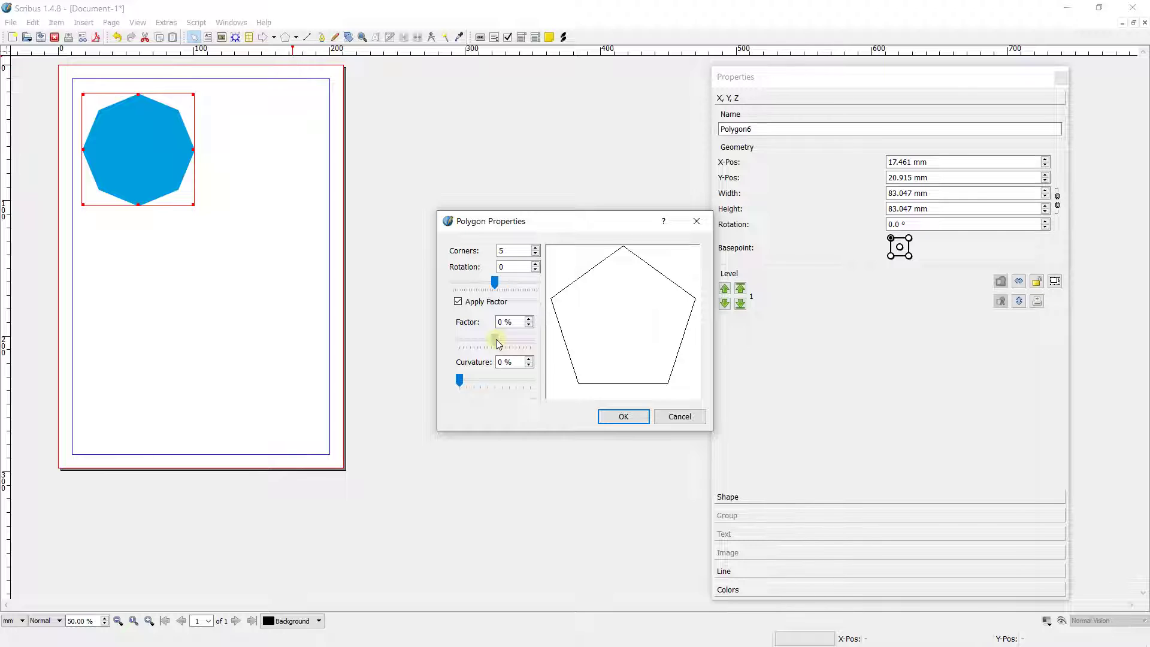
mouse_move(496, 340)
mouse_down()
mouse_move(477, 339)
mouse_move(506, 341)
mouse_move(481, 341)
mouse_up()
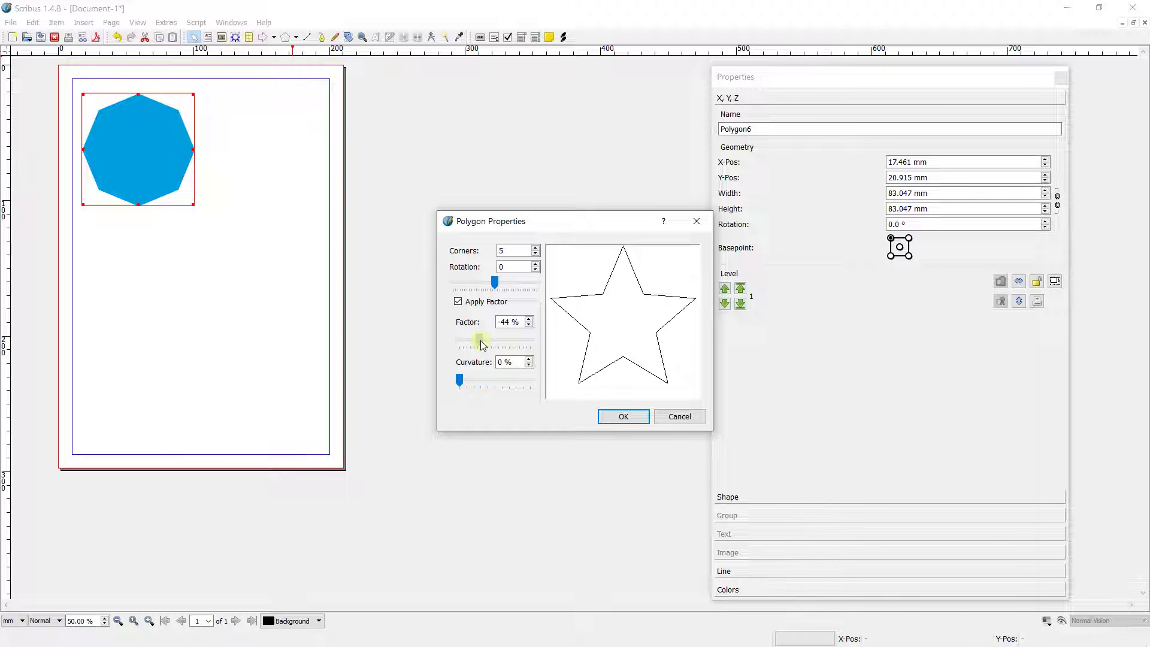
click(529, 320)
click(529, 325)
click(529, 325)
mouse_move(460, 380)
mouse_down()
mouse_move(473, 376)
mouse_move(461, 379)
mouse_up()
click(501, 320)
Draw the five-pointed star below the octagon and nudge it up and left
click(611, 417)
drag(150, 280, 266, 388)
scroll(209, 333, up, 1)
drag(329, 353, 294, 308)
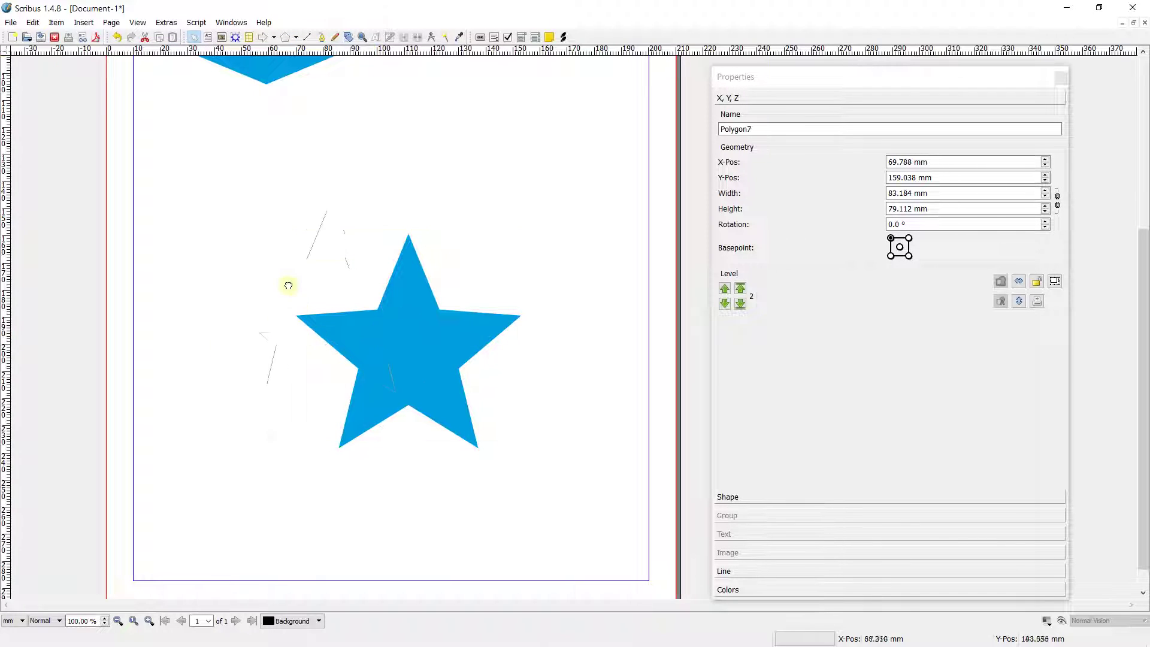
Fill the star with Yellow and deselect it
click(728, 590)
click(769, 394)
scroll(269, 256, down, 1)
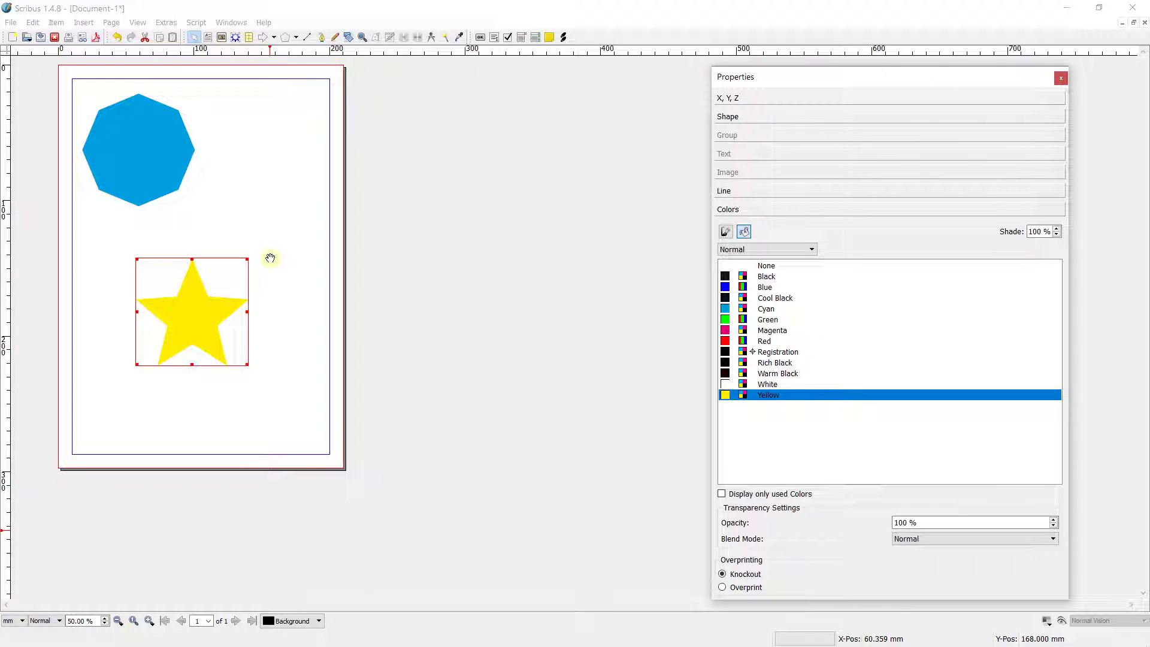
click(411, 174)
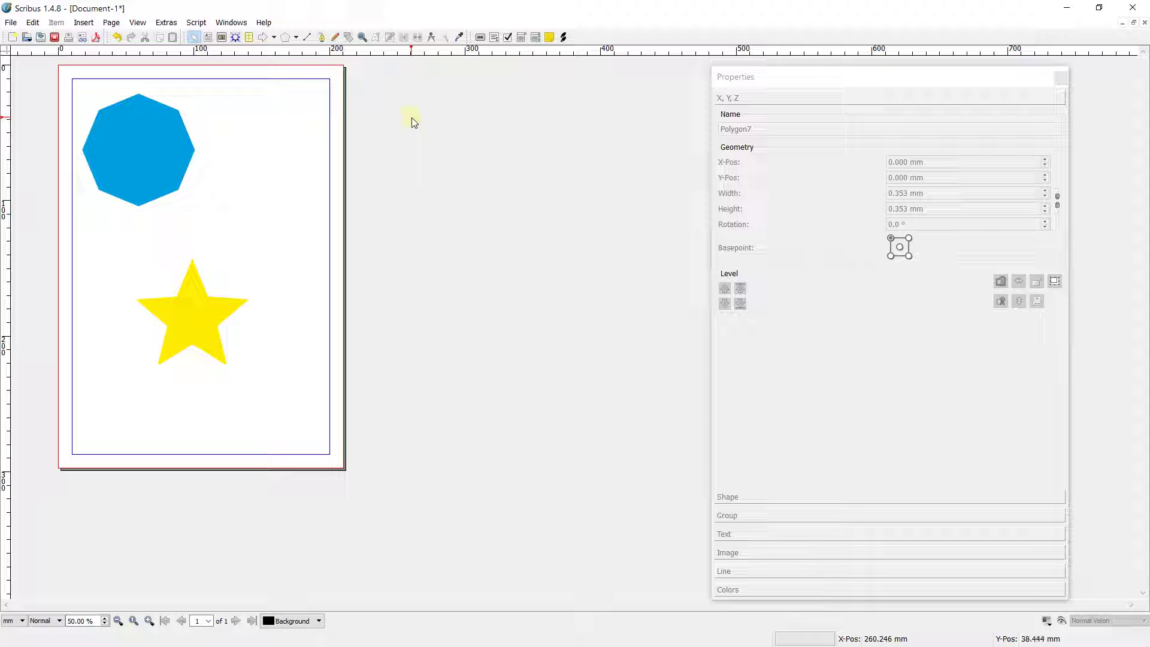